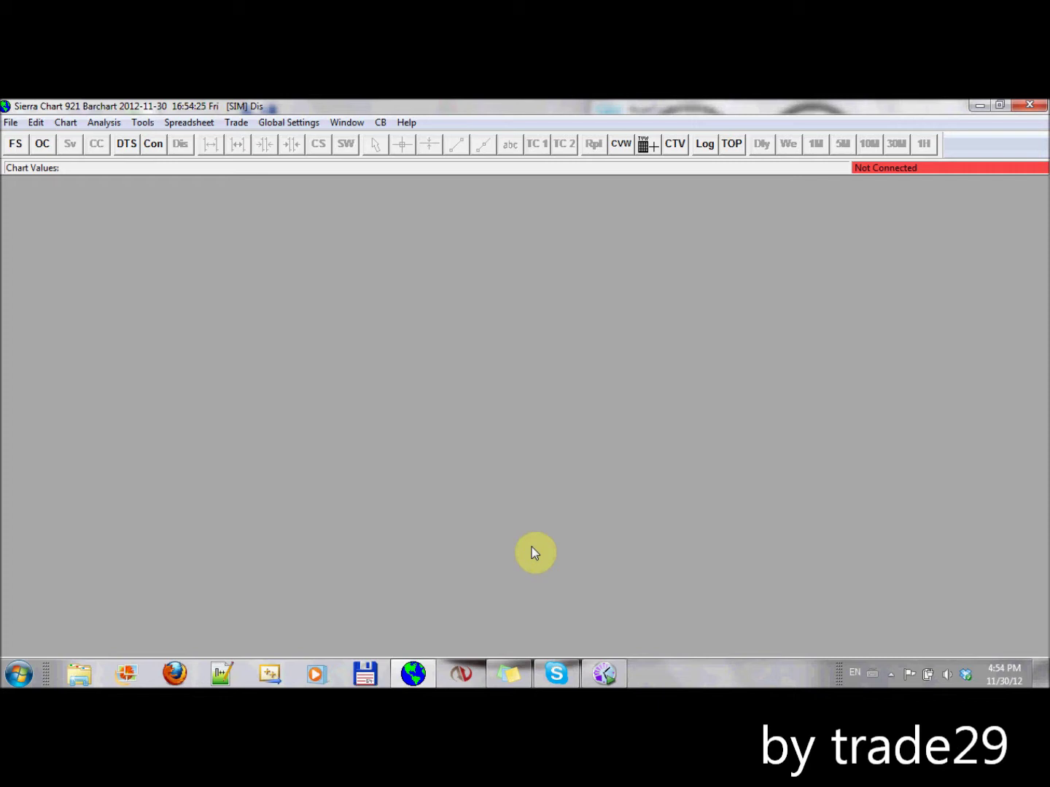
# Open the AAPL intraday chart file via Ctrl+O.
pyautogui.hotkey('ctrl', 'o')
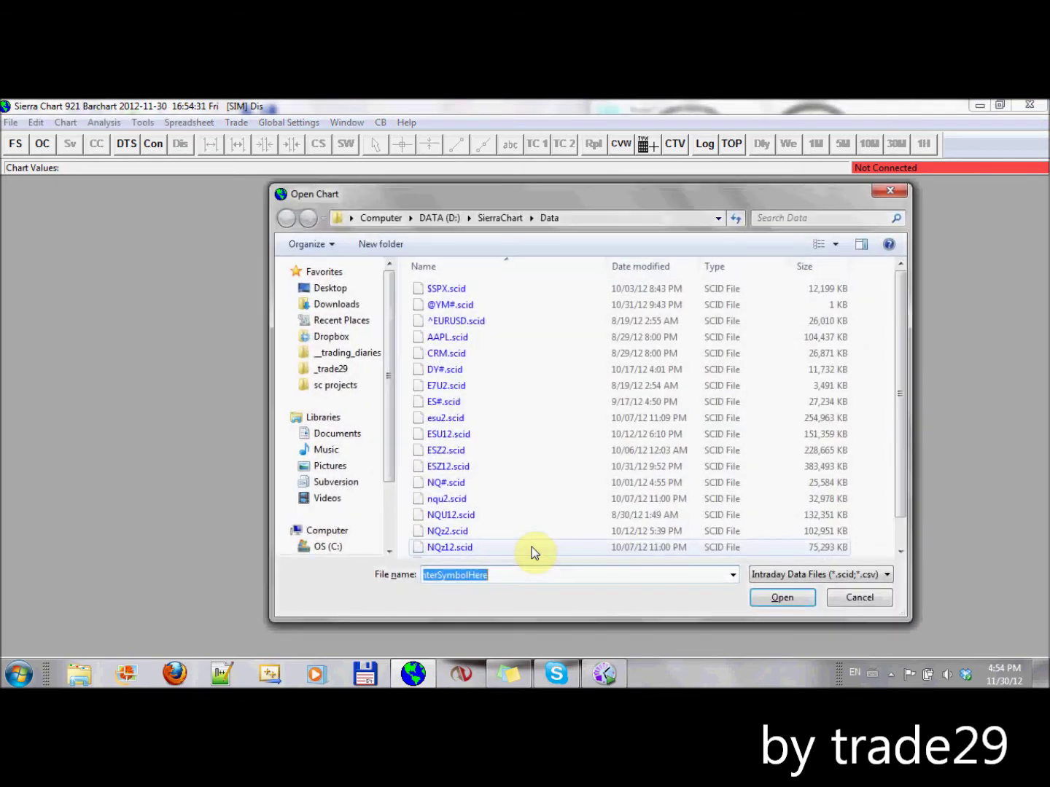
pyautogui.write('aapl')
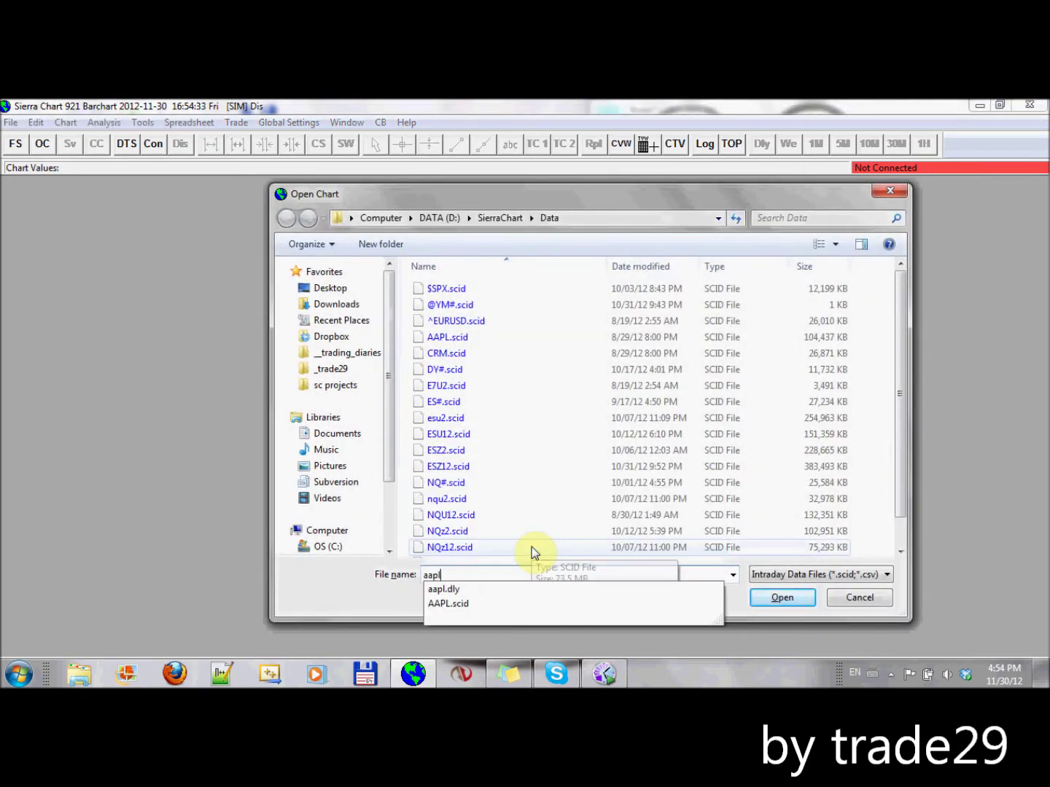
pyautogui.press('Return')
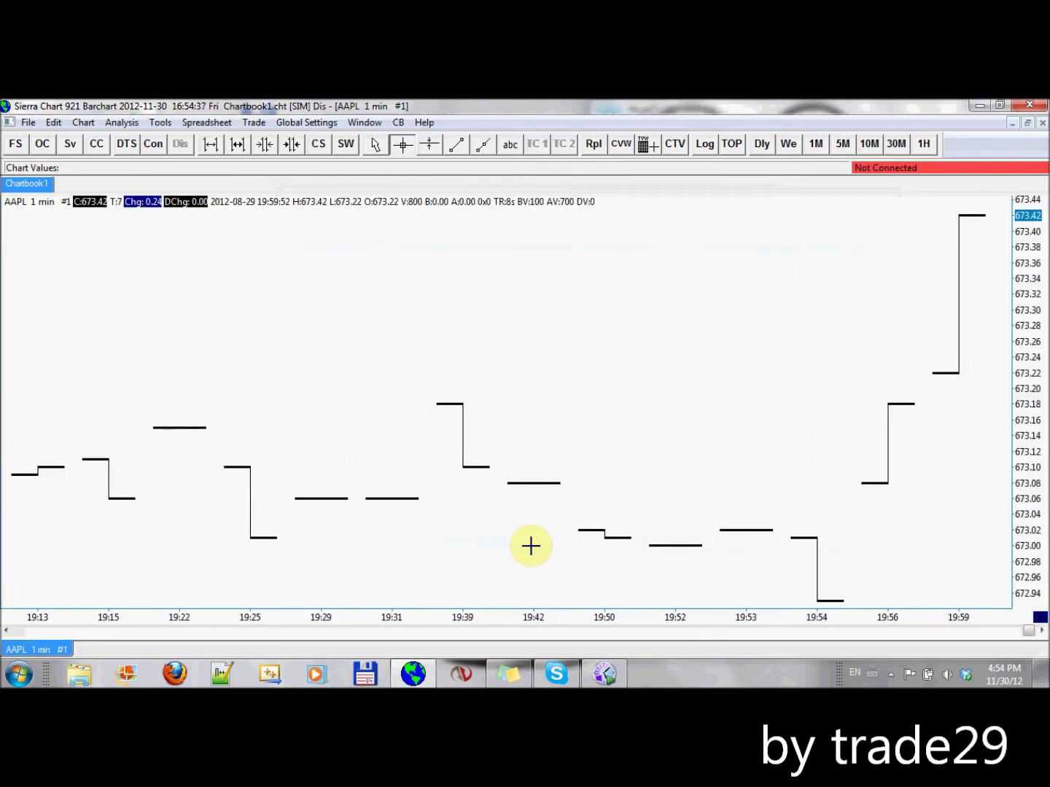
# Set 120-minute bars and compress bar spacing to show 8-1 through 8-30.
pyautogui.press('Return')
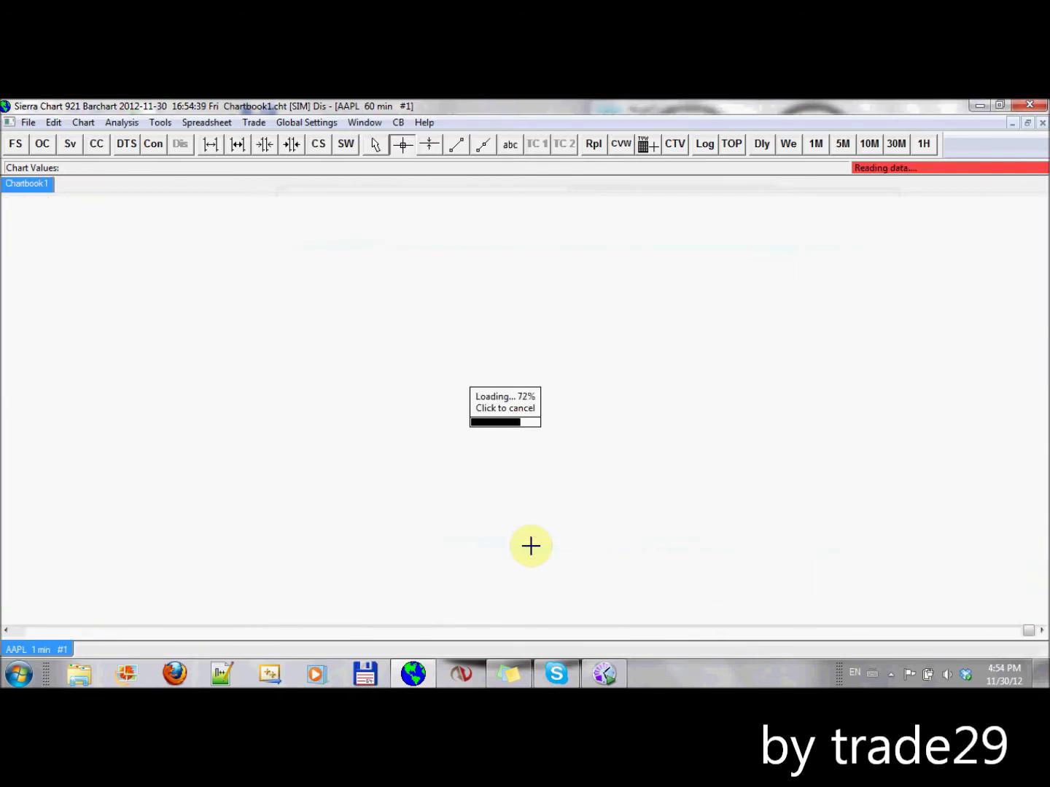
pyautogui.press('Return')
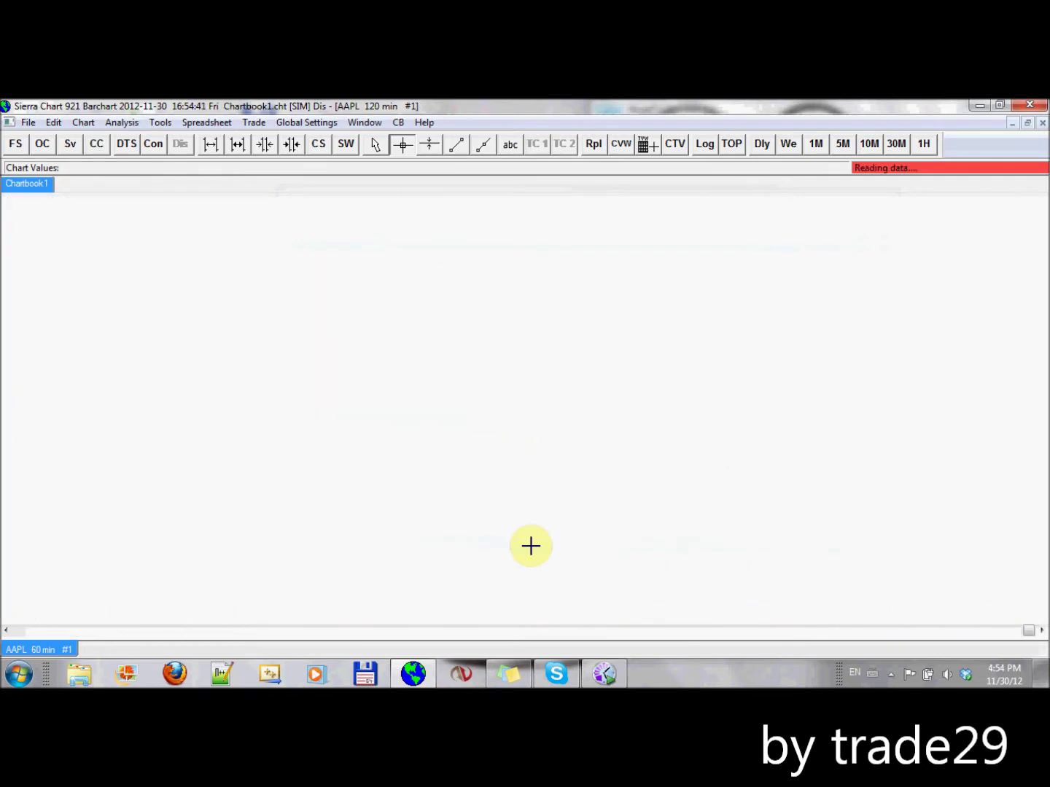
pyautogui.press('Down')
pyautogui.press('Down')
pyautogui.press('Down')
pyautogui.press('Down')
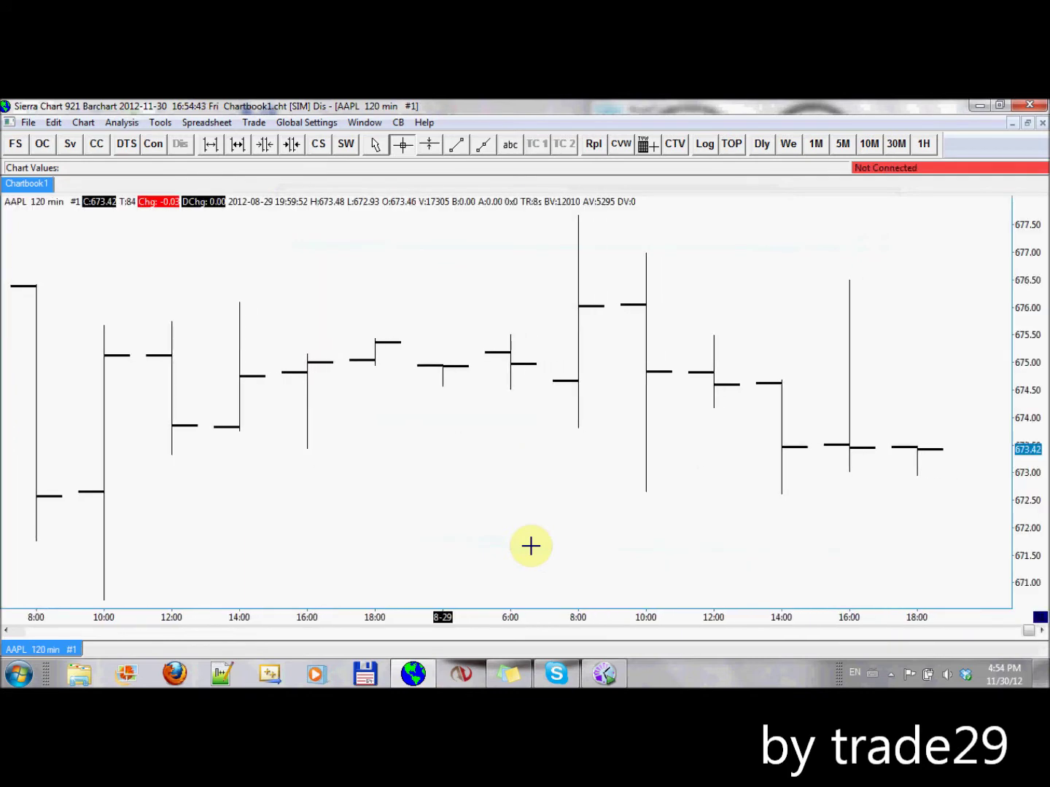
pyautogui.press('Down')
pyautogui.press('Down')
pyautogui.press('Down')
pyautogui.press('Down')
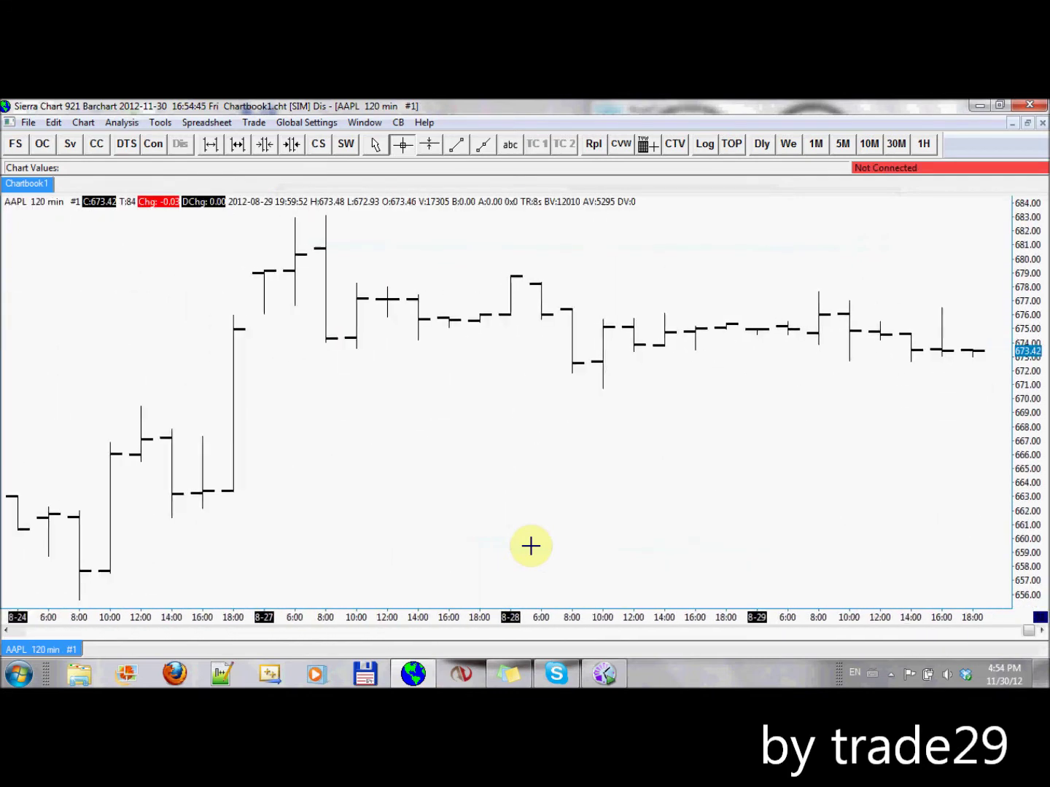
pyautogui.press('Down')
pyautogui.press('Down')
pyautogui.press('Down')
pyautogui.press('Down')
pyautogui.press('Down')
pyautogui.press('Down')
pyautogui.press('Down')
pyautogui.press('Down')
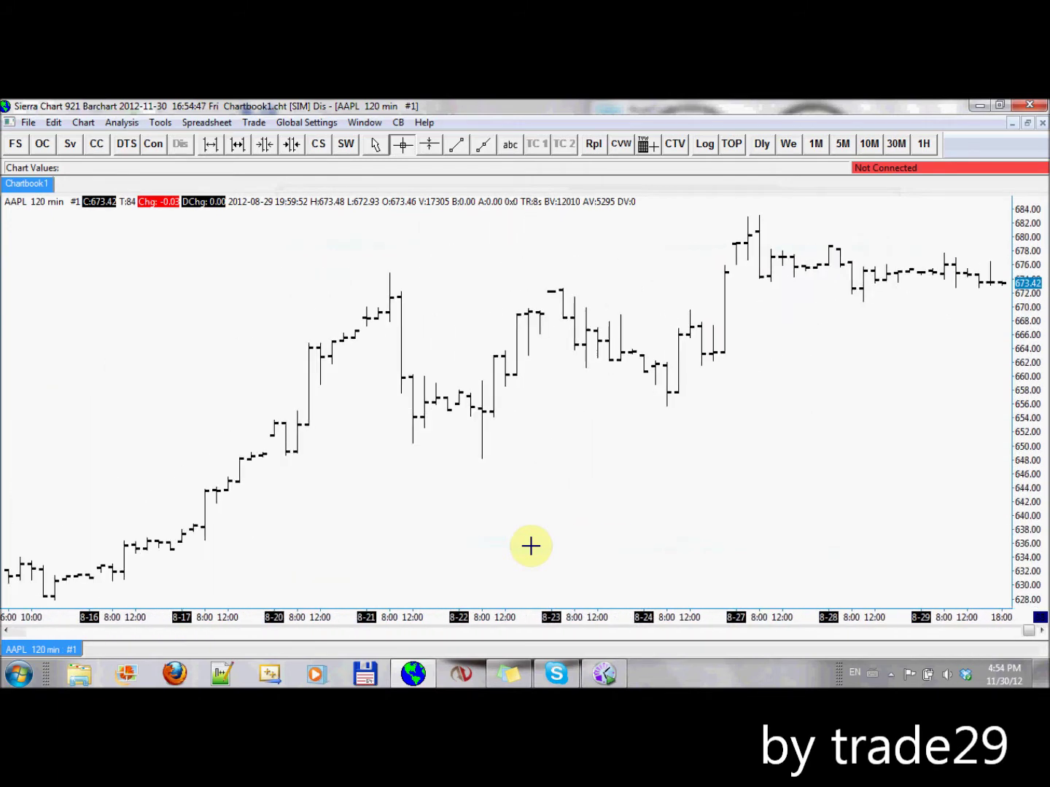
pyautogui.press('Down')
pyautogui.press('Down')
pyautogui.press('Down')
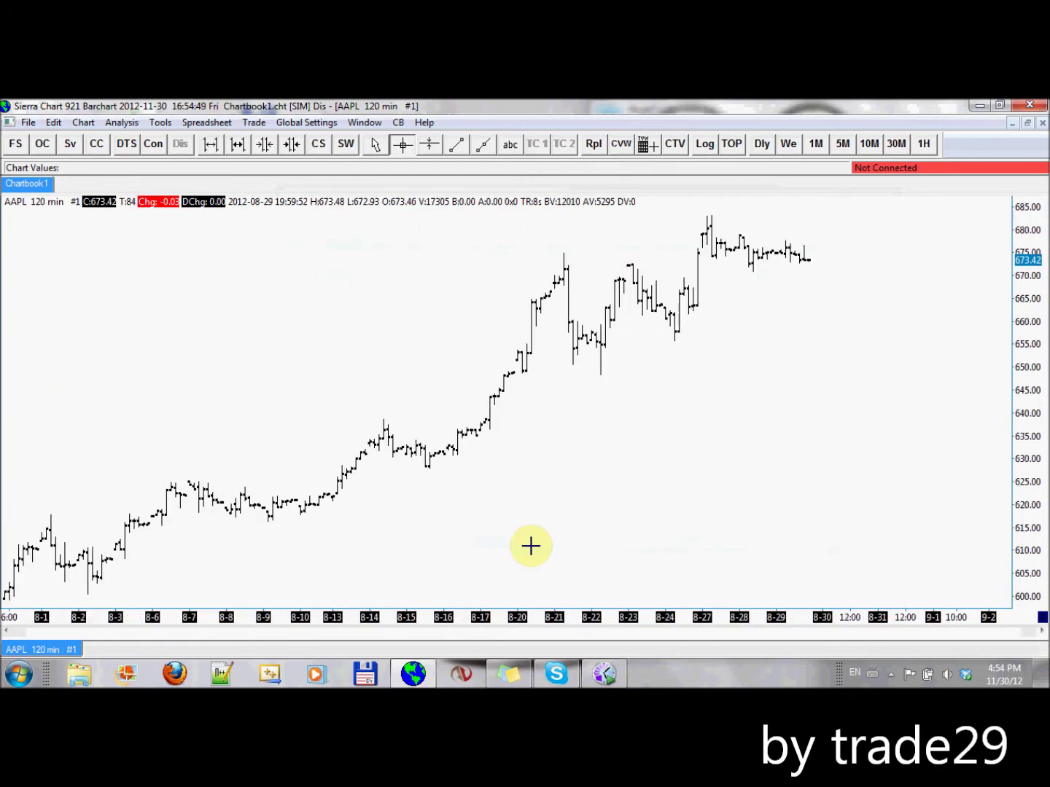
pyautogui.press('Down')
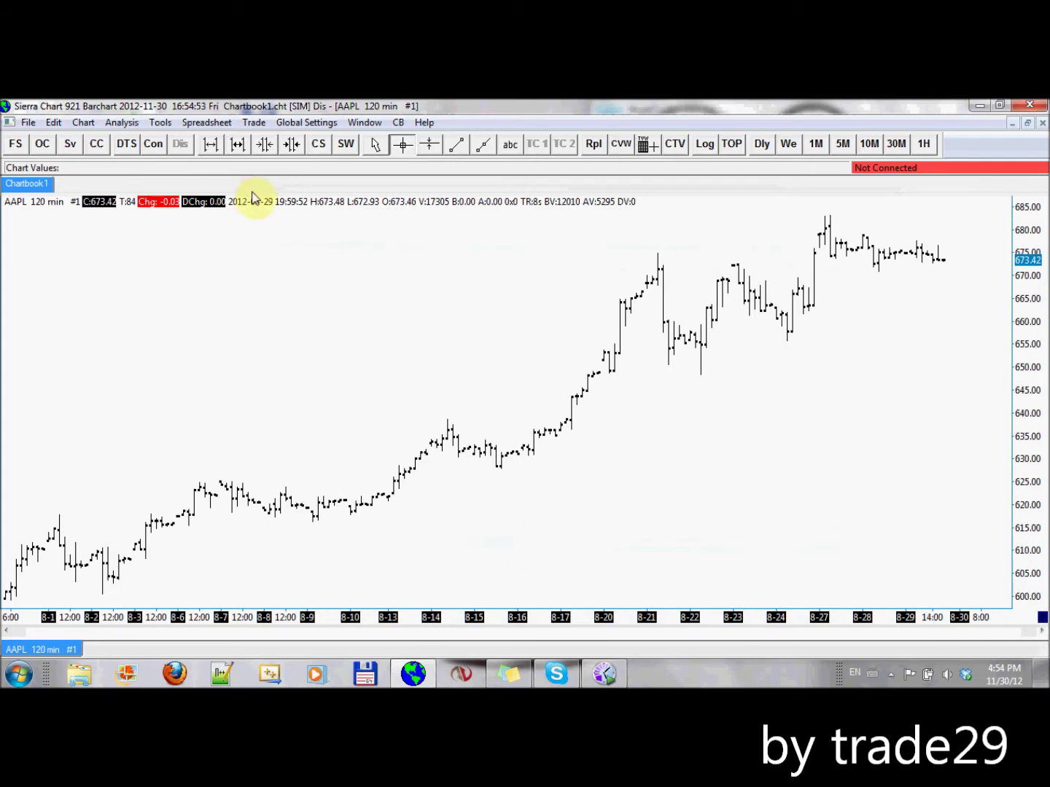
# Change the chart's graph type to Candlestick Bars in Chart Settings.
pyautogui.click(83, 121)
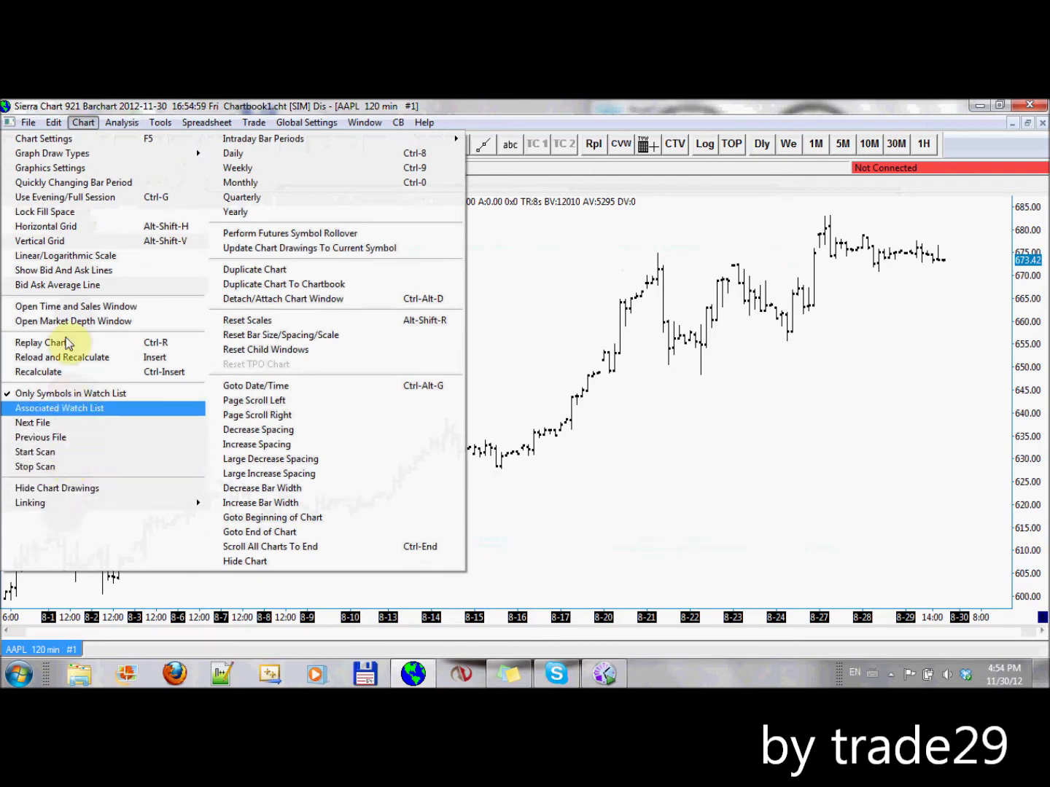
pyautogui.click(77, 139)
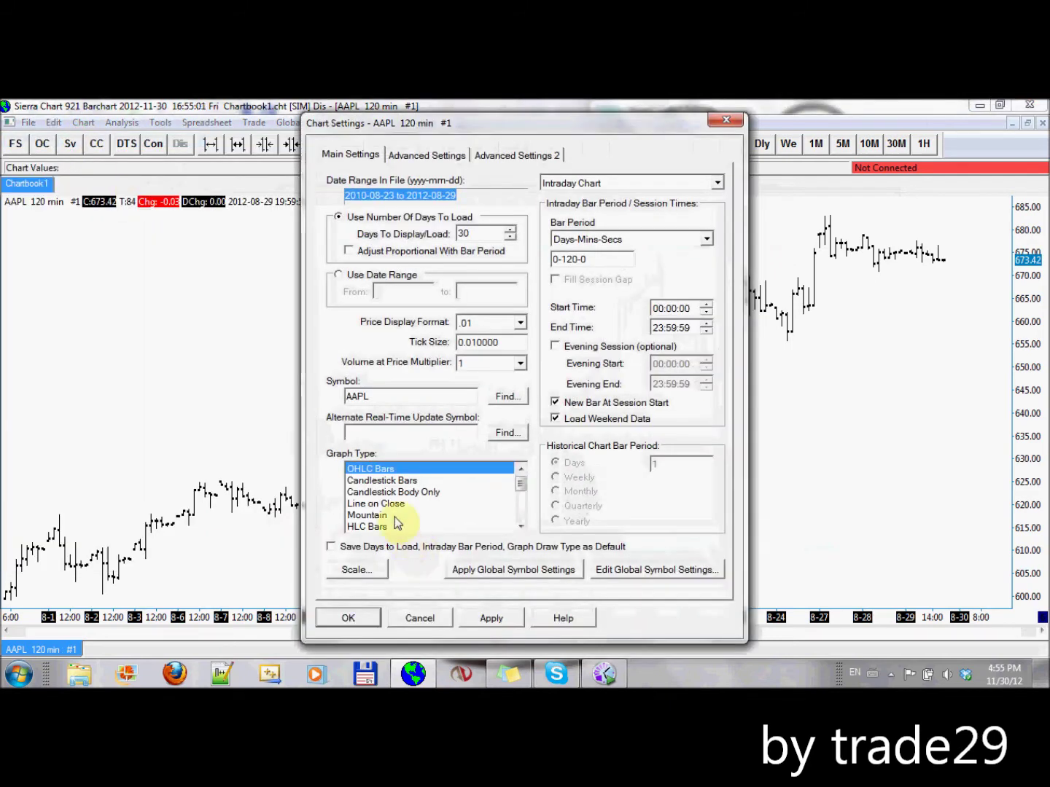
pyautogui.click(376, 481)
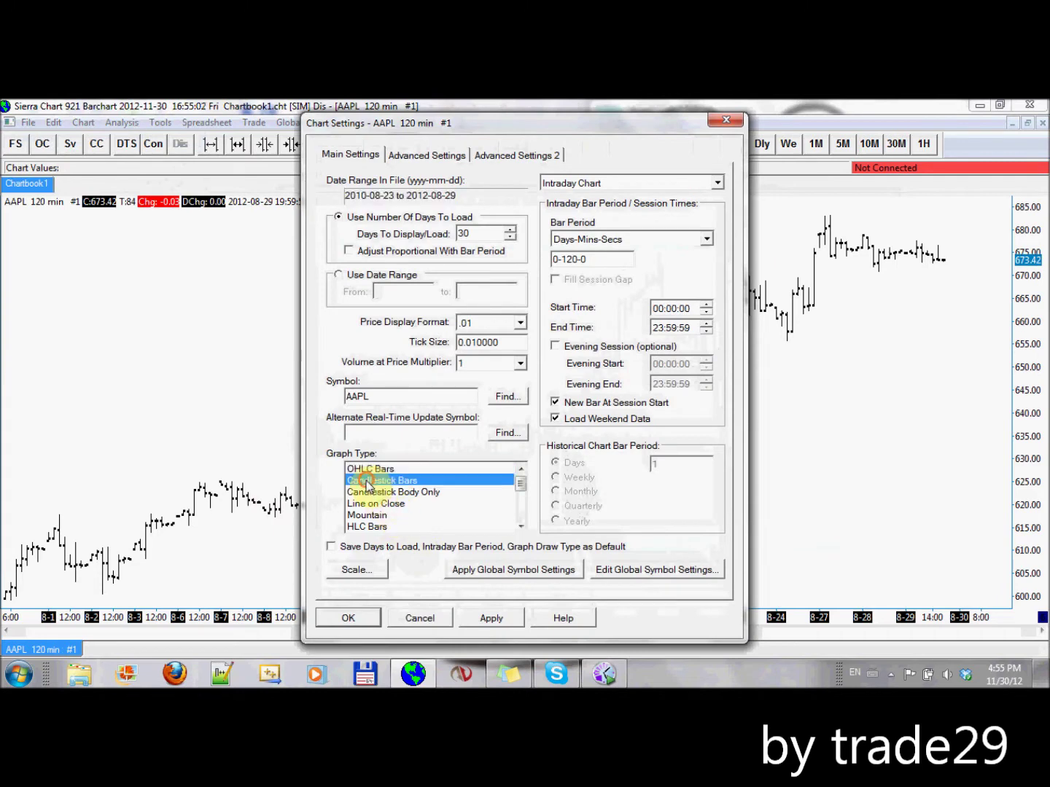
pyautogui.click(490, 617)
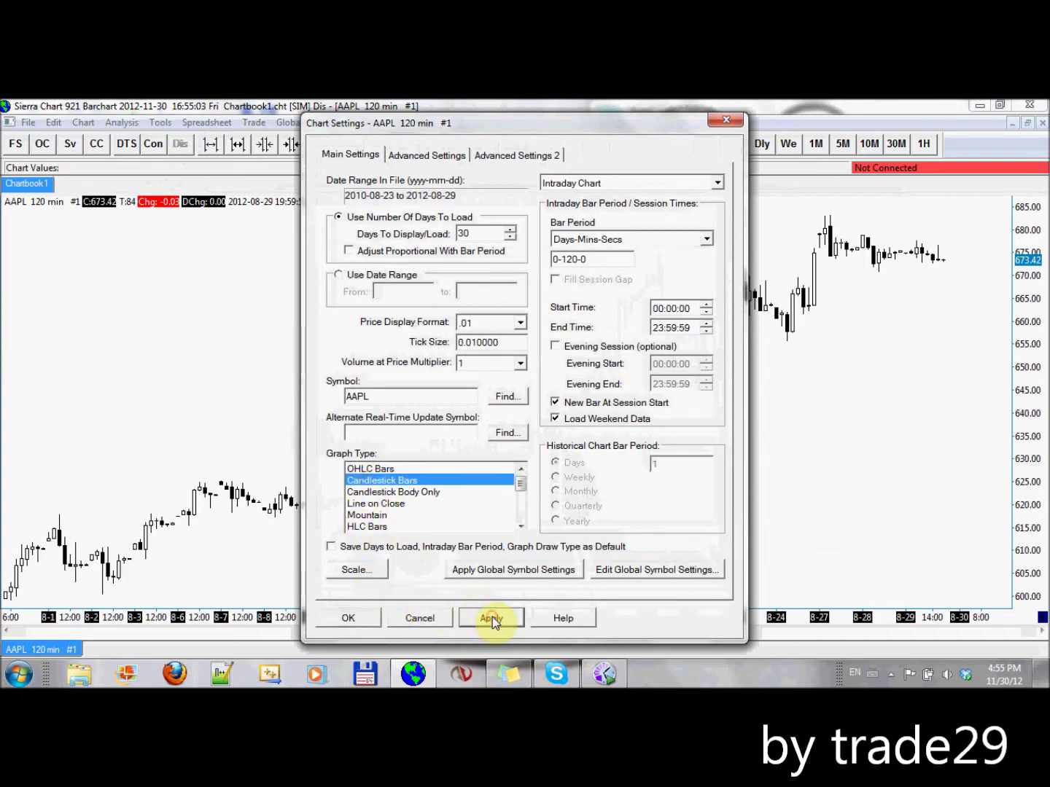
pyautogui.click(357, 619)
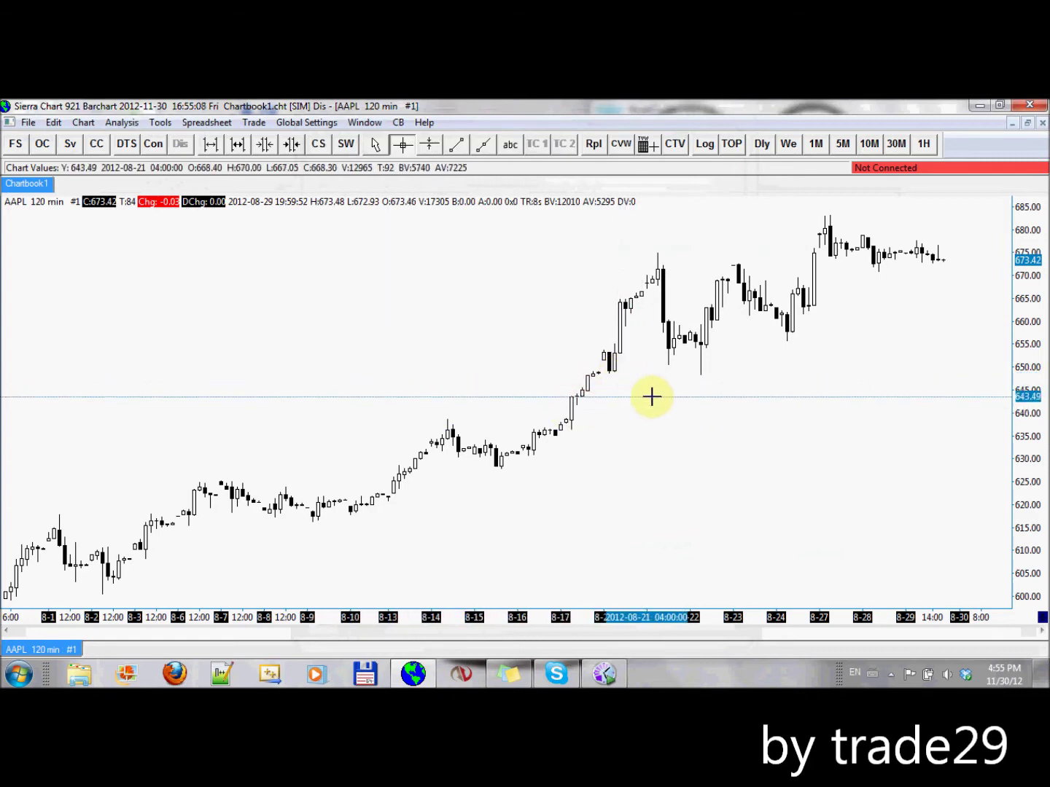
# Switch the graph type to Candle Price Volume Bars and widen the candles.
pyautogui.click(53, 125)
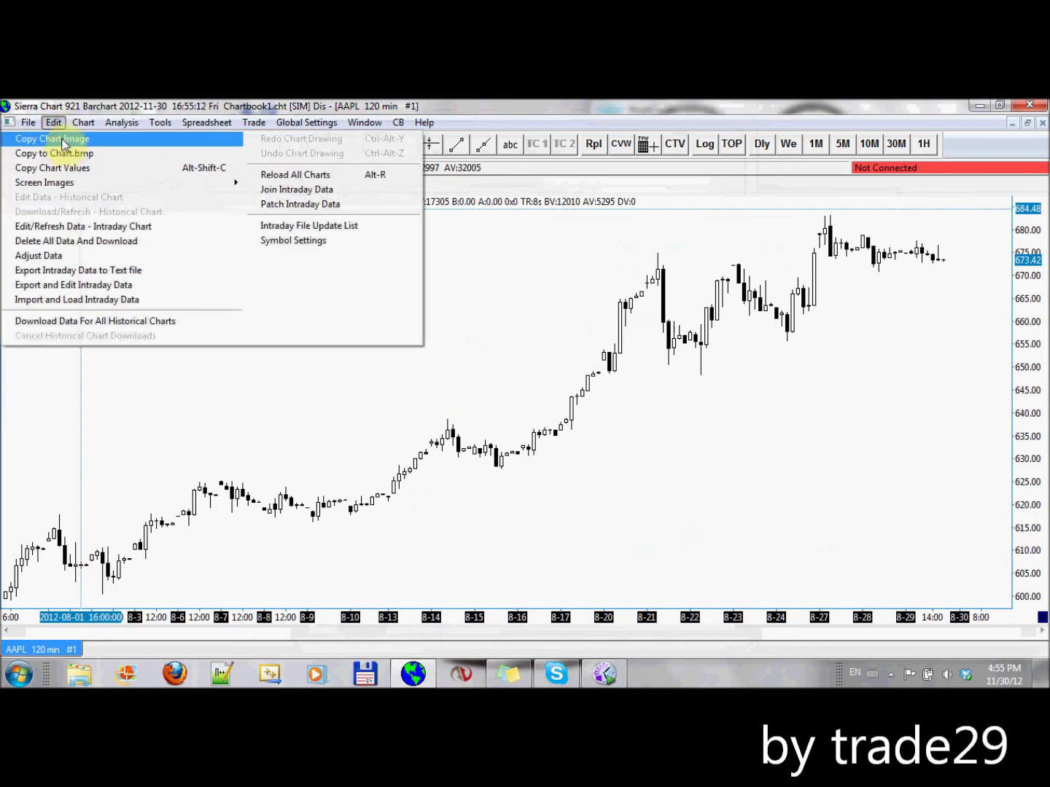
pyautogui.click(79, 144)
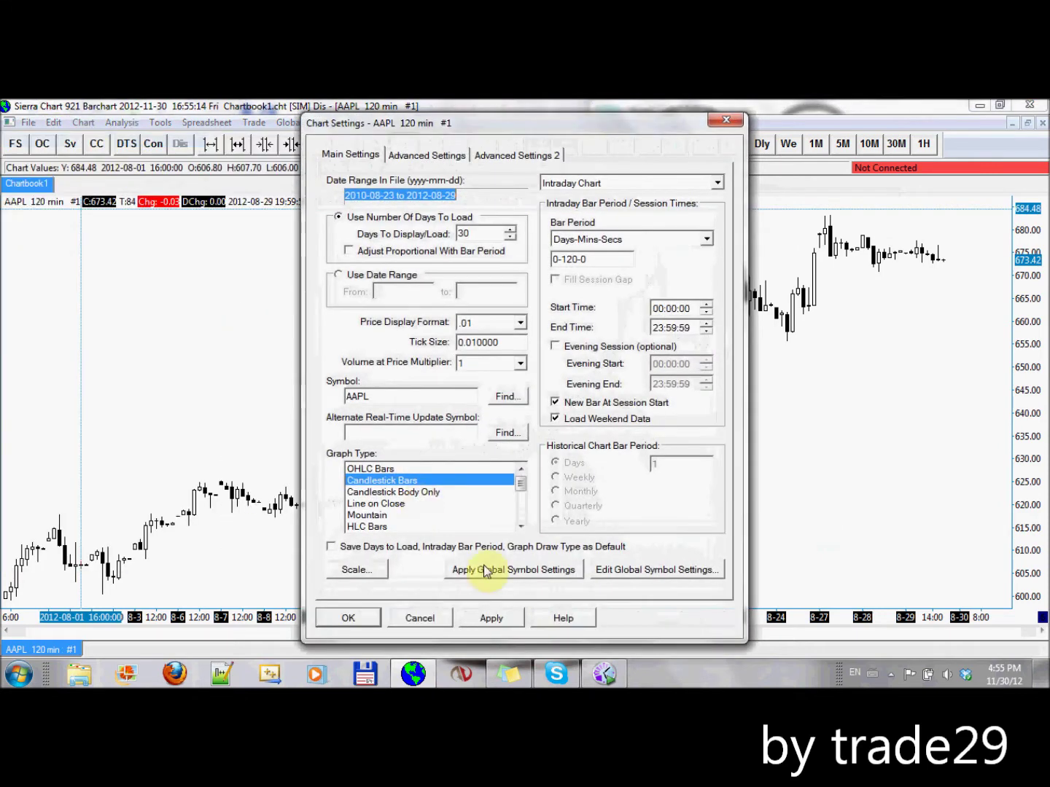
pyautogui.click(386, 505)
pyautogui.scroll(-1, 423, 522)
pyautogui.scroll(-3, 423, 522)
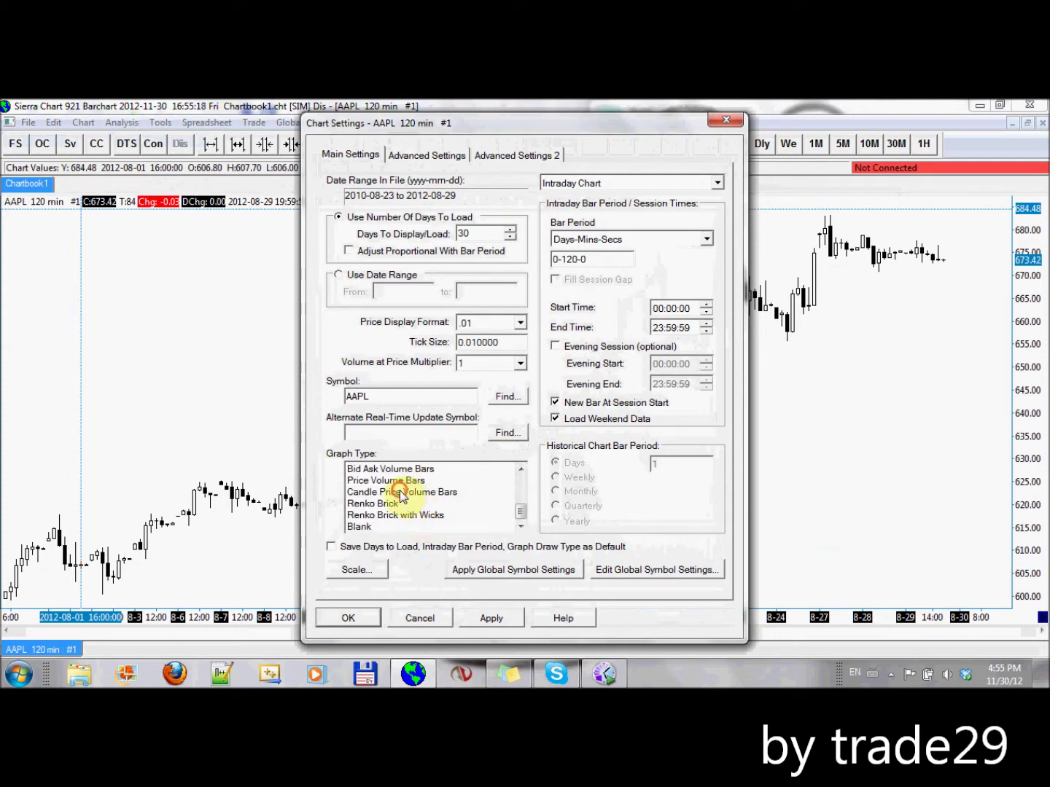
pyautogui.click(400, 493)
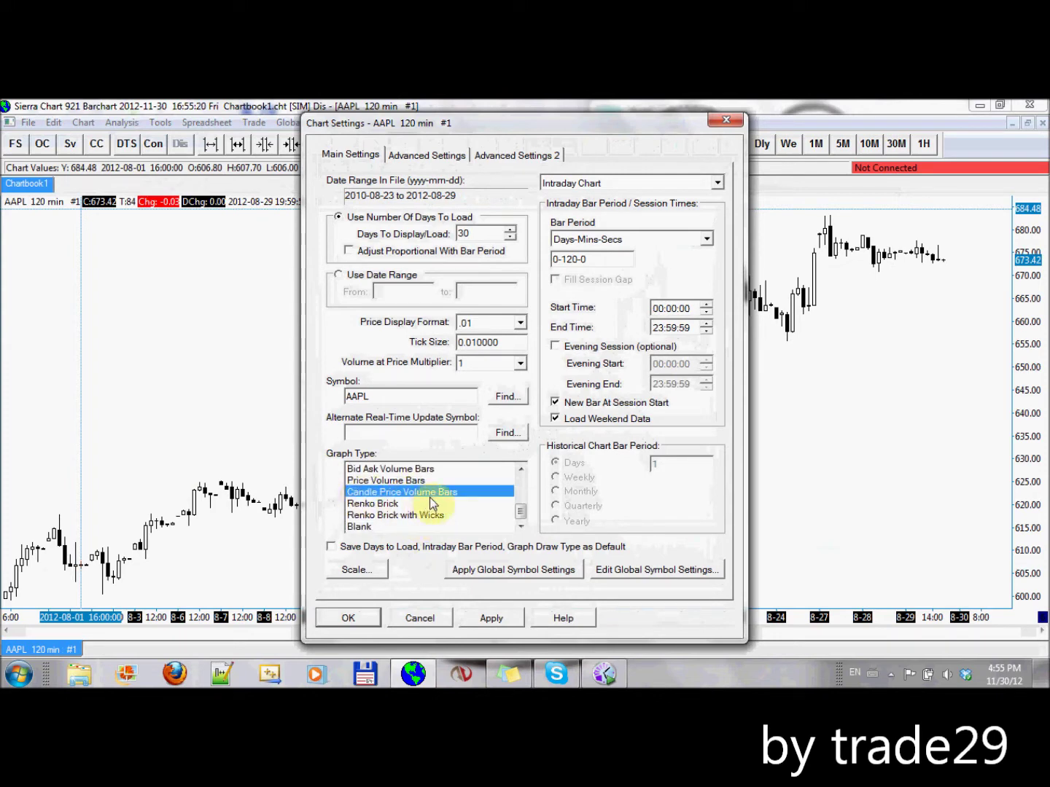
pyautogui.click(349, 619)
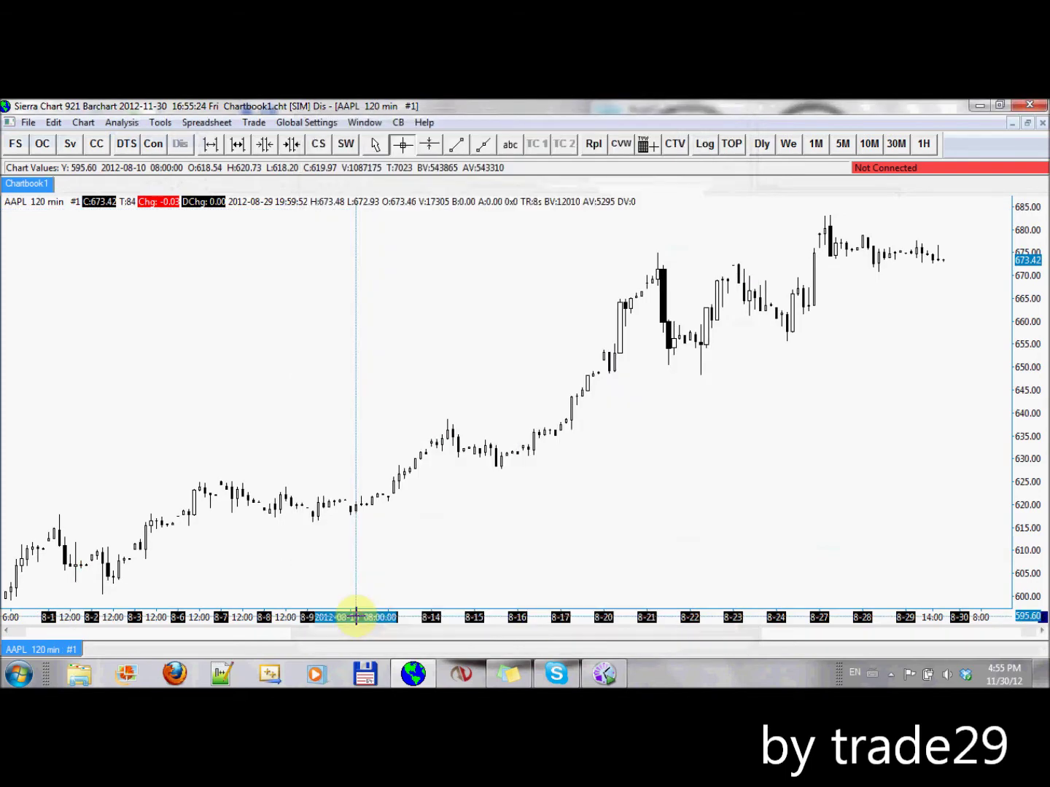
pyautogui.press('Up')
pyautogui.press('Up')
pyautogui.press('Up')
pyautogui.press('Up')
pyautogui.press('Up')
pyautogui.press('Up')
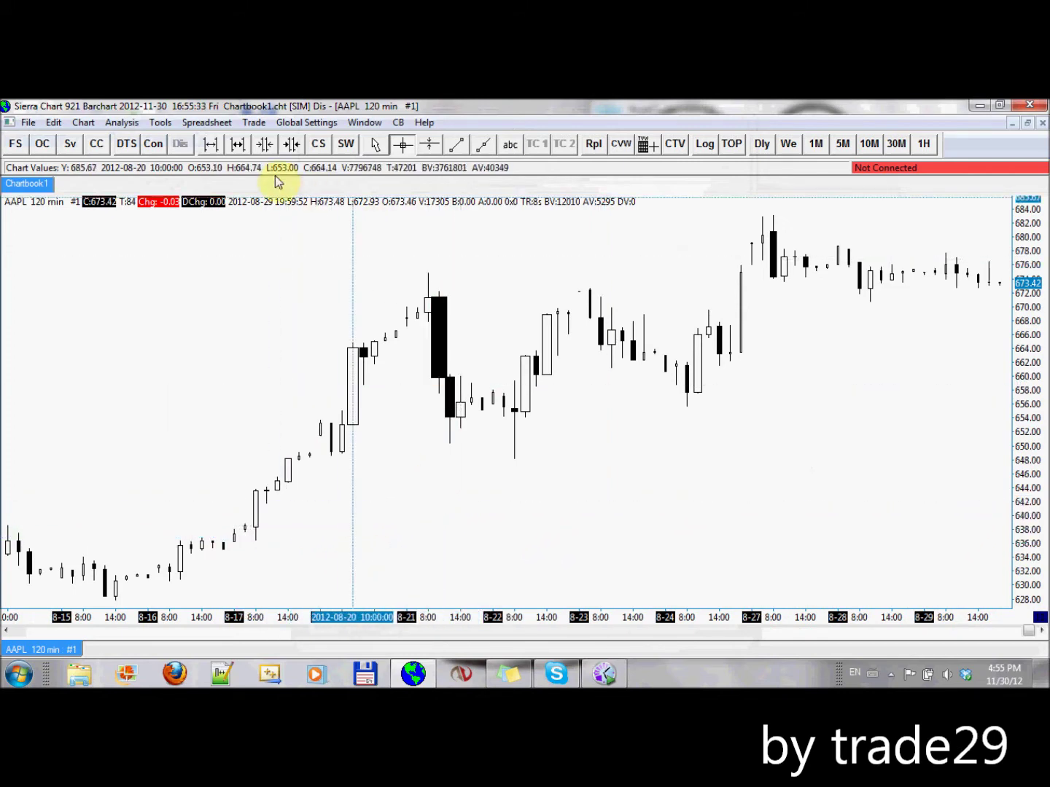
# Add the Volume study to the AAPL chart.
pyautogui.click(136, 125)
pyautogui.click(135, 141)
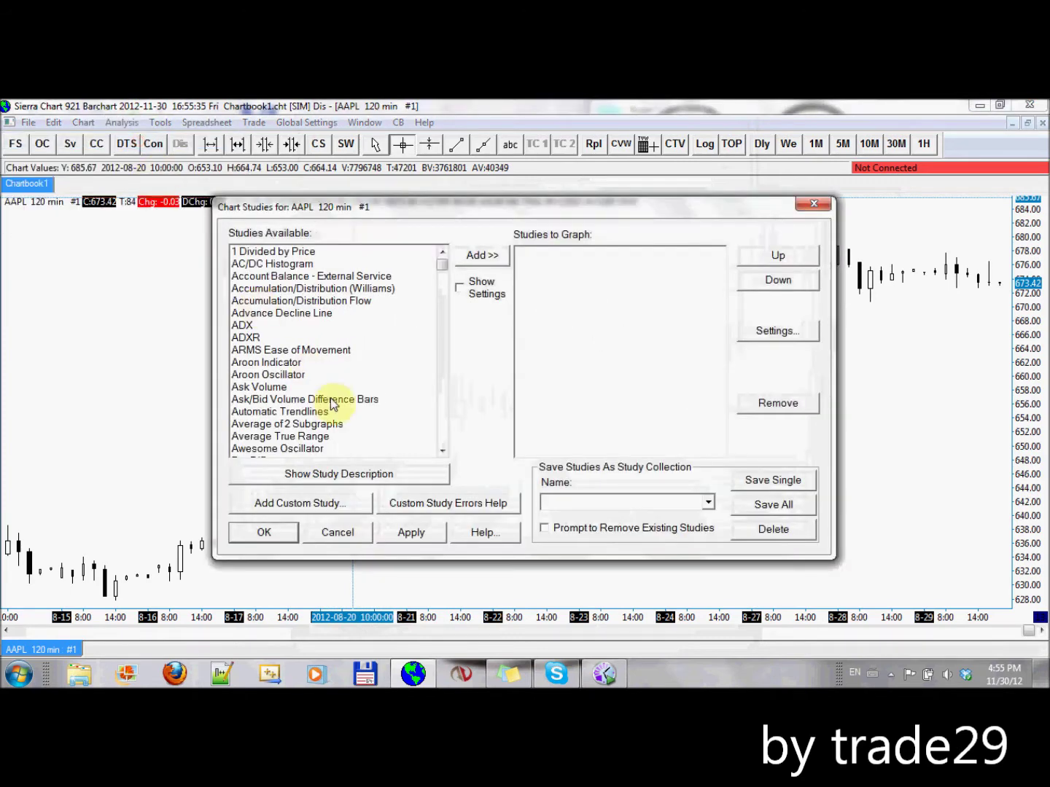
pyautogui.click(331, 400)
pyautogui.write('volu')
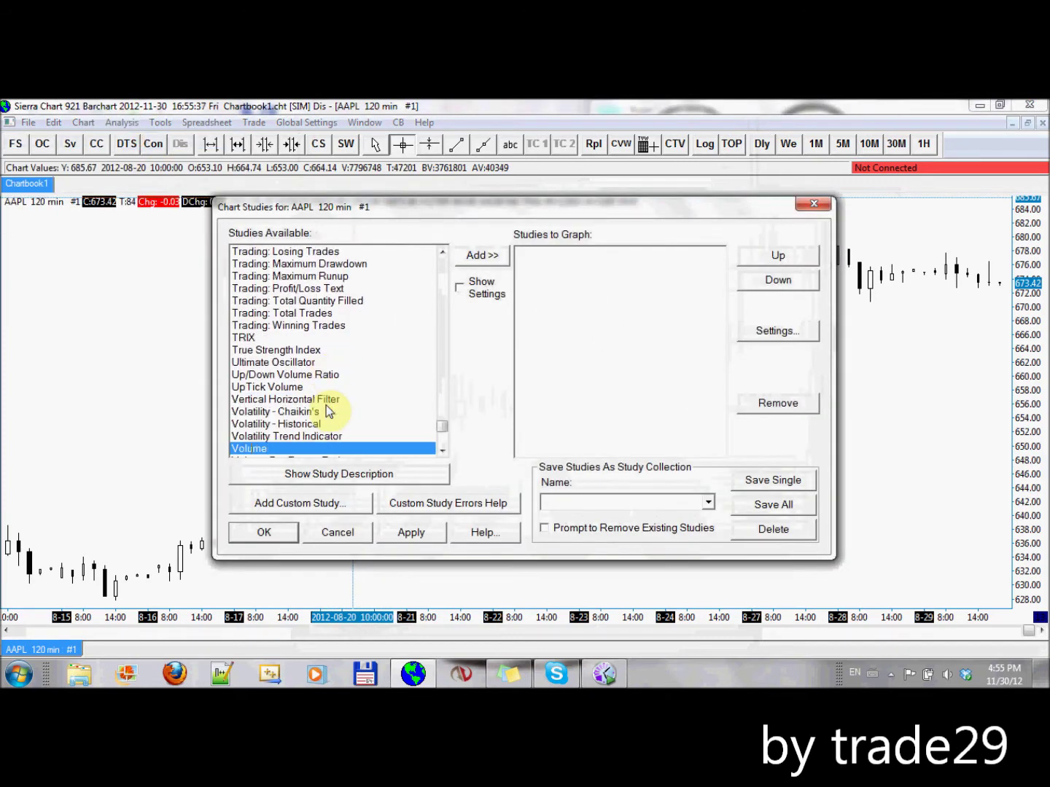
pyautogui.click(481, 258)
# Give the Volume study dark green up-volume bars and scroll the chart back.
pyautogui.click(742, 332)
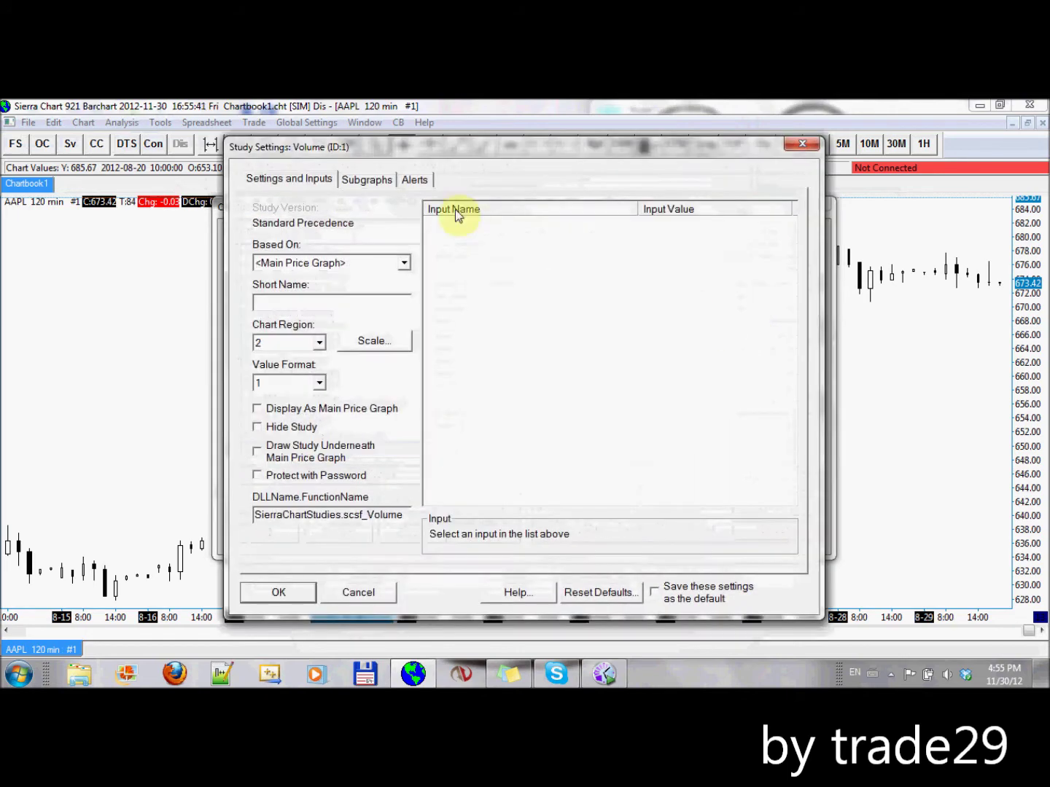
pyautogui.click(384, 182)
pyautogui.click(273, 391)
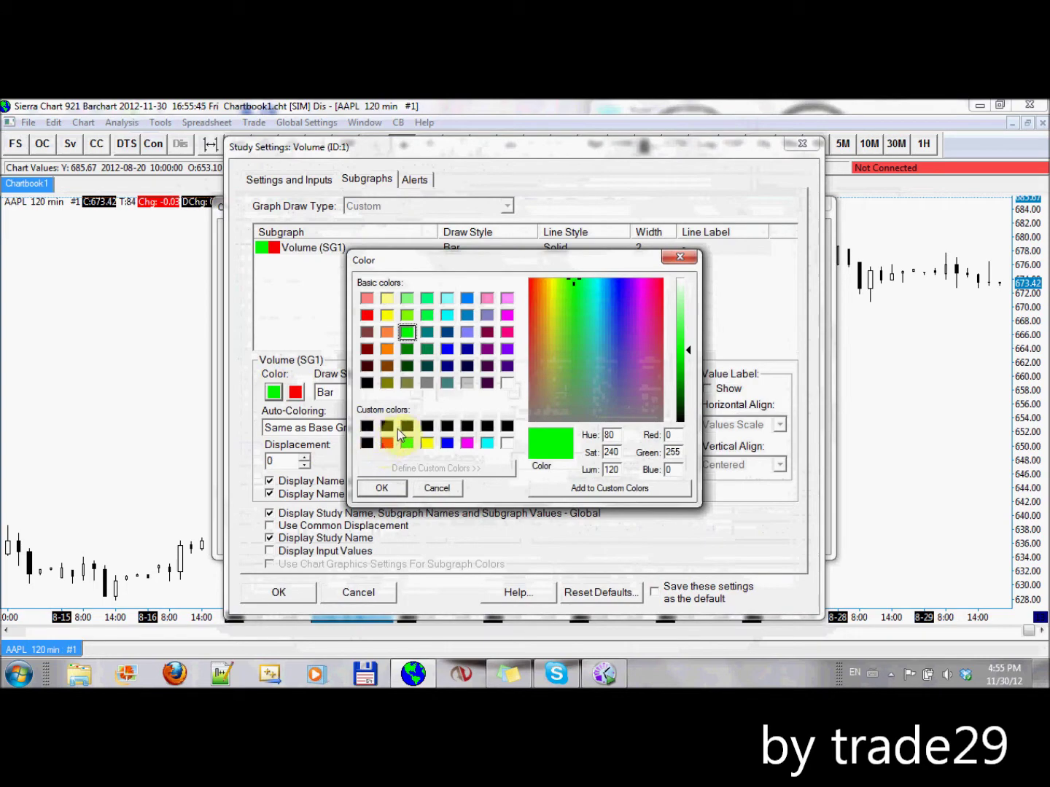
pyautogui.click(407, 349)
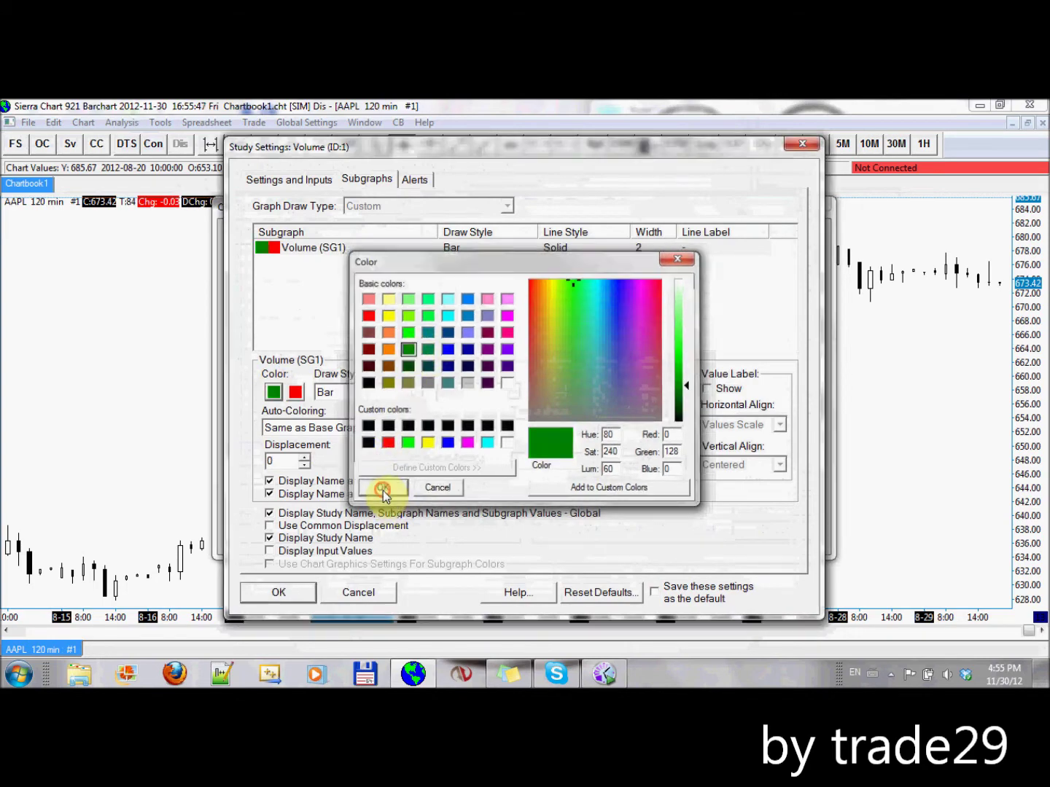
pyautogui.click(382, 489)
pyautogui.click(281, 592)
pyautogui.click(259, 534)
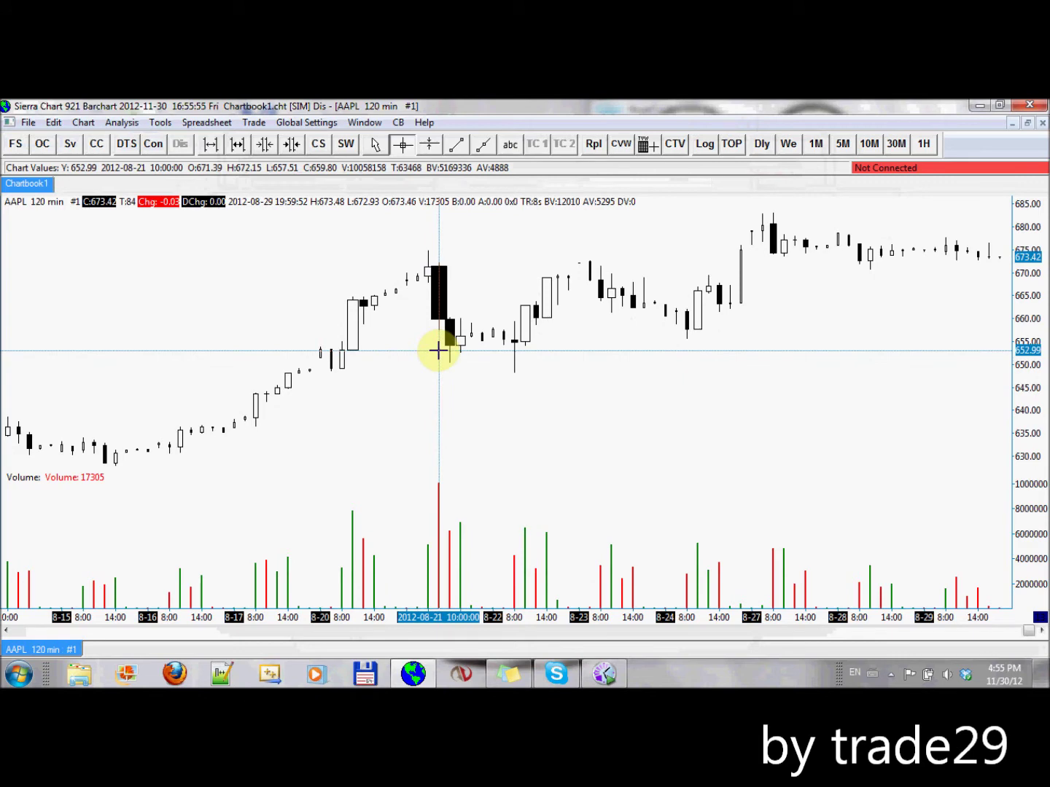
pyautogui.scroll(10, 437, 351)
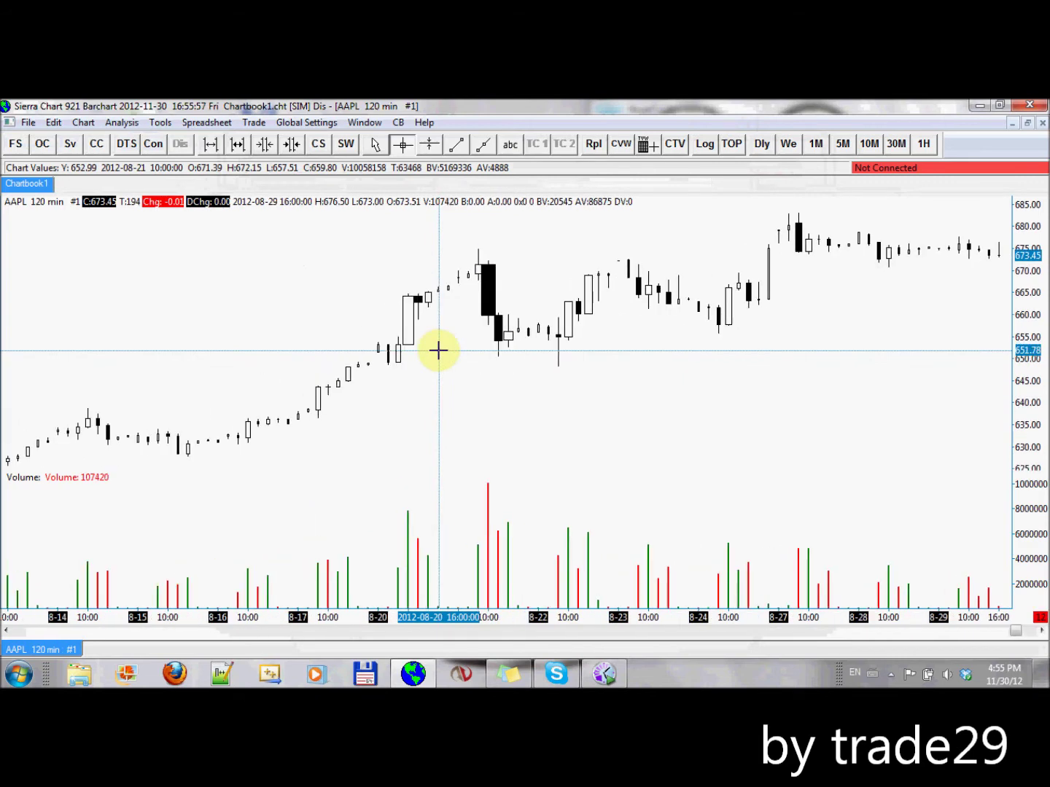
pyautogui.scroll(10, 437, 352)
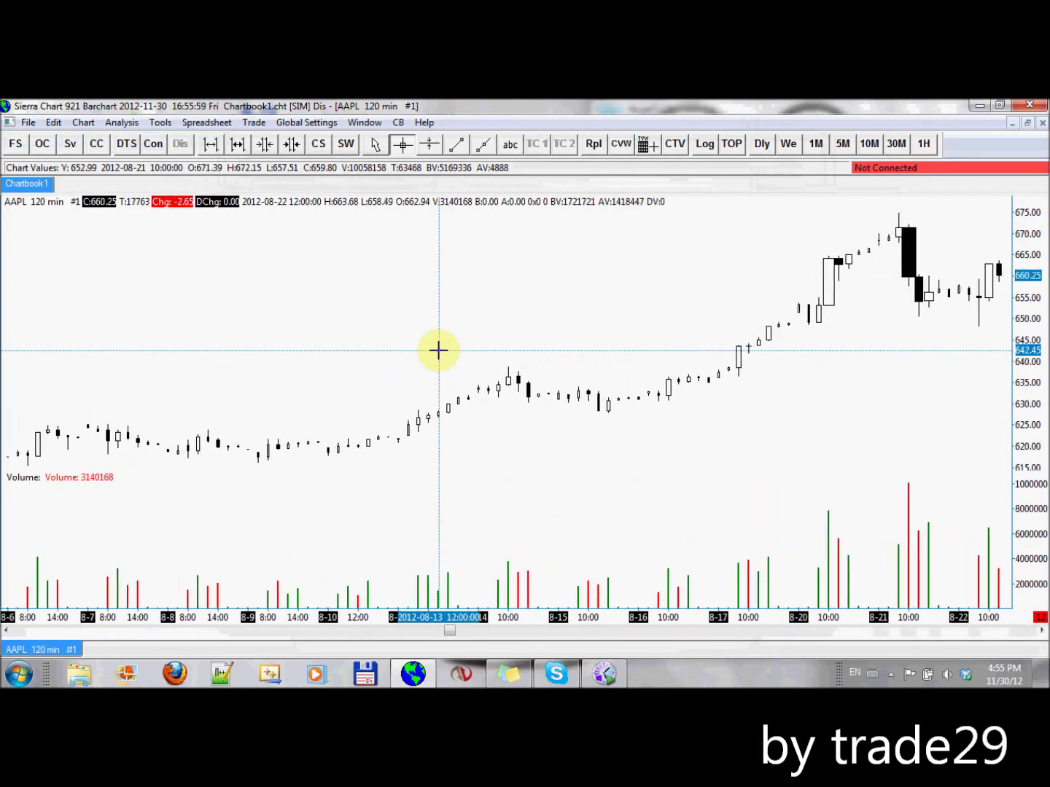
pyautogui.scroll(2, 438, 350)
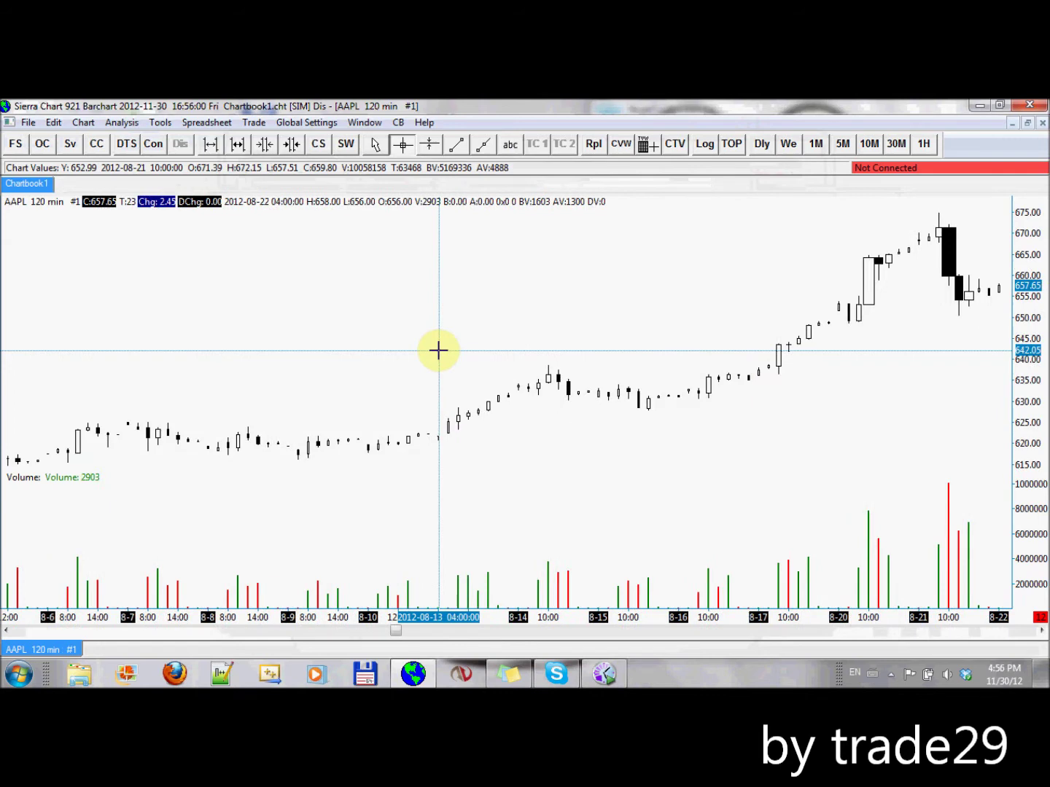
# Add the Label It custom study to the chart.
pyautogui.click(123, 129)
pyautogui.click(113, 138)
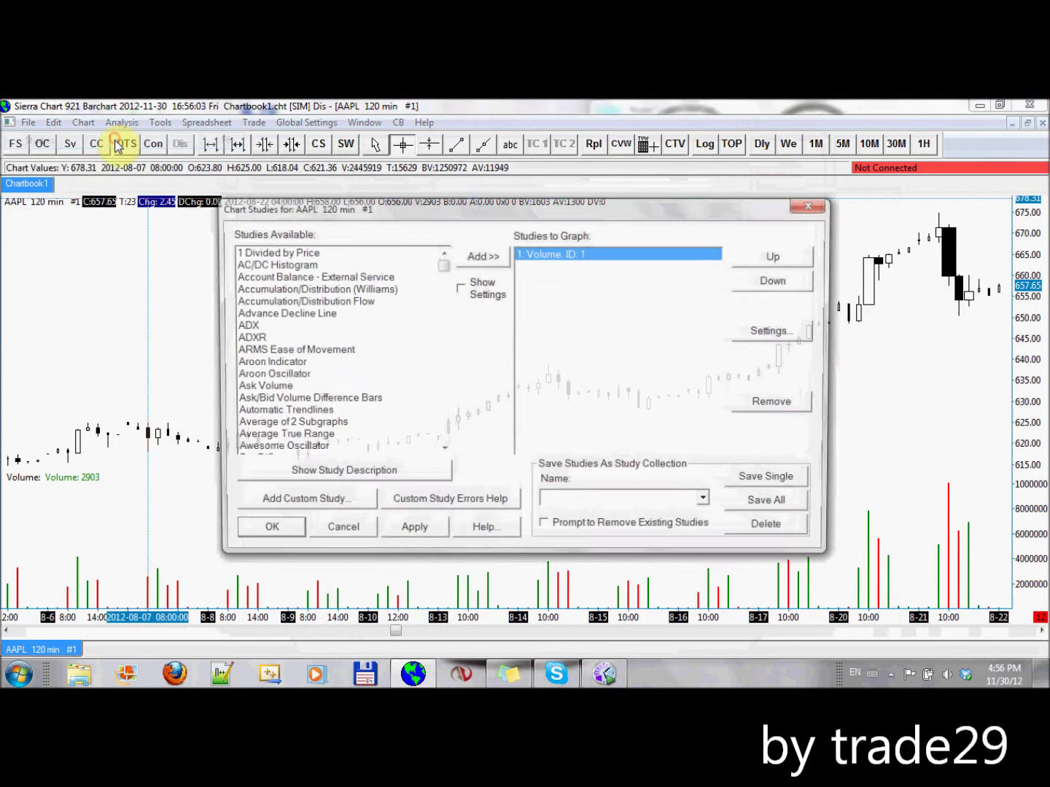
pyautogui.click(300, 503)
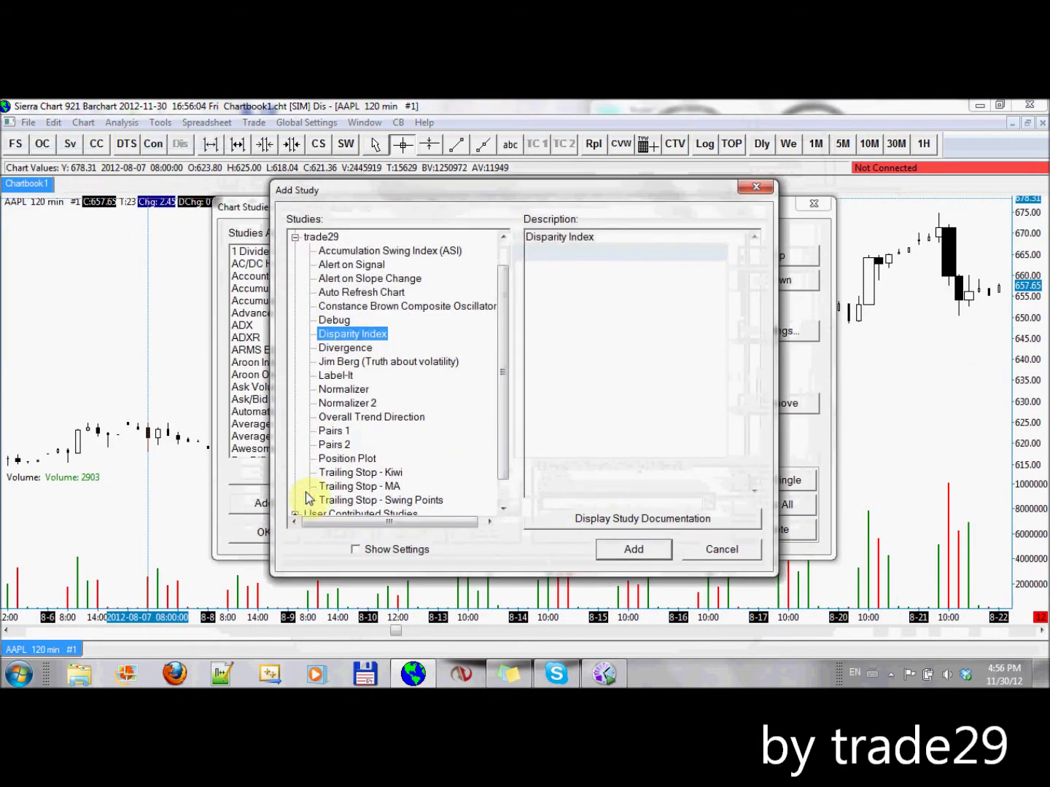
pyautogui.click(331, 377)
pyautogui.click(633, 551)
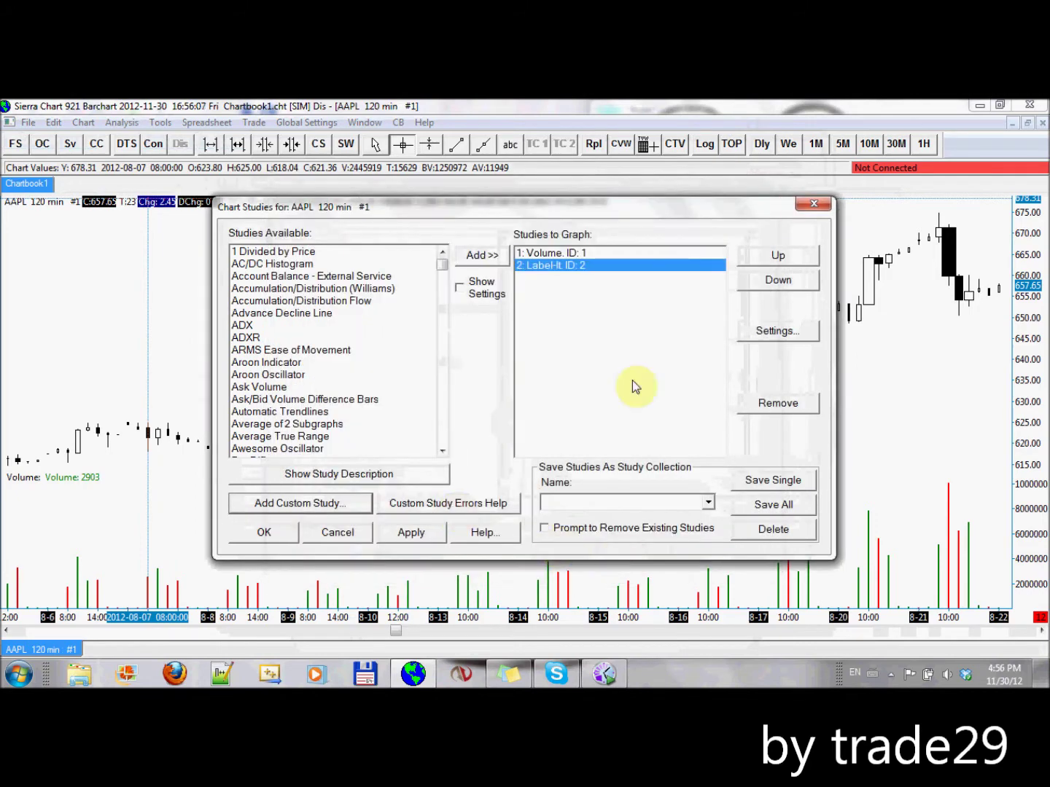
# Make the Label-It label blue and take its values from Volume (SG1).
pyautogui.click(762, 338)
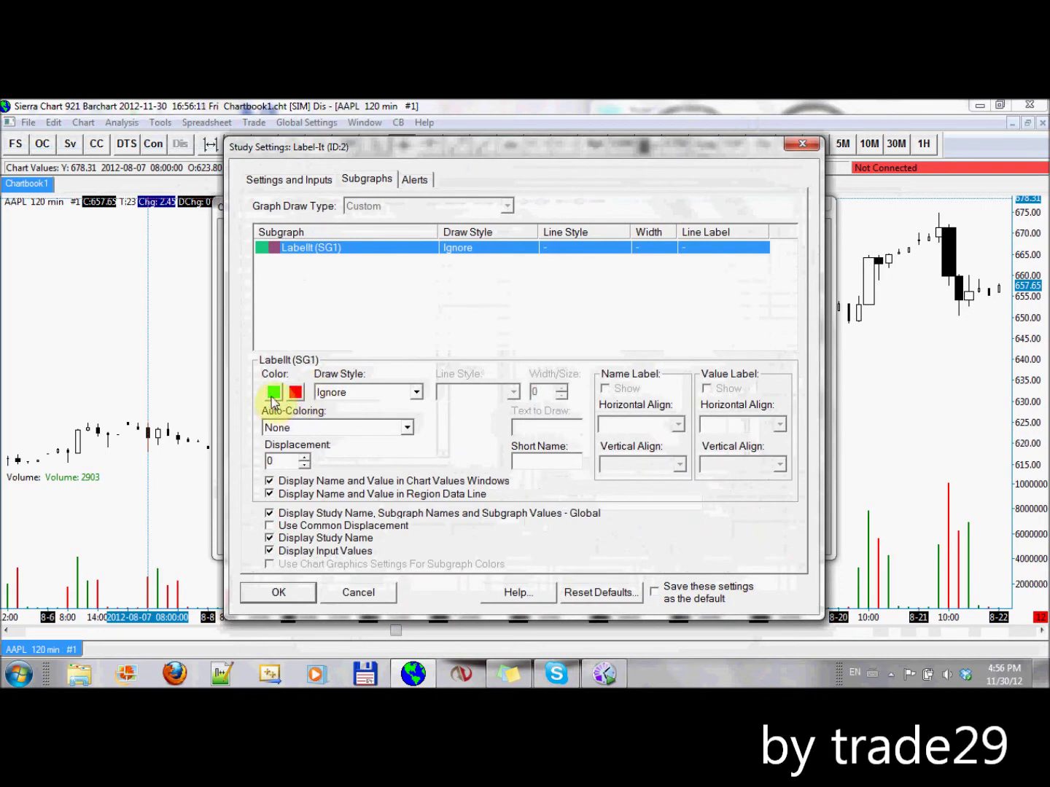
pyautogui.click(273, 394)
pyautogui.click(447, 443)
pyautogui.click(394, 487)
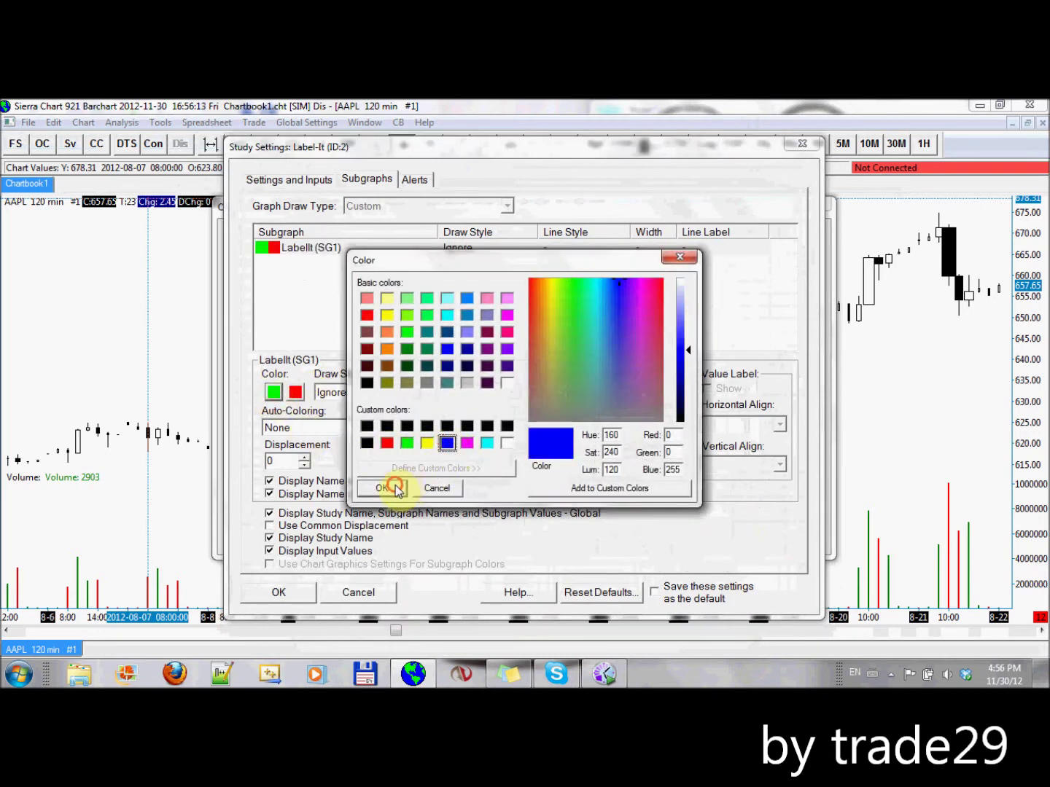
pyautogui.click(281, 182)
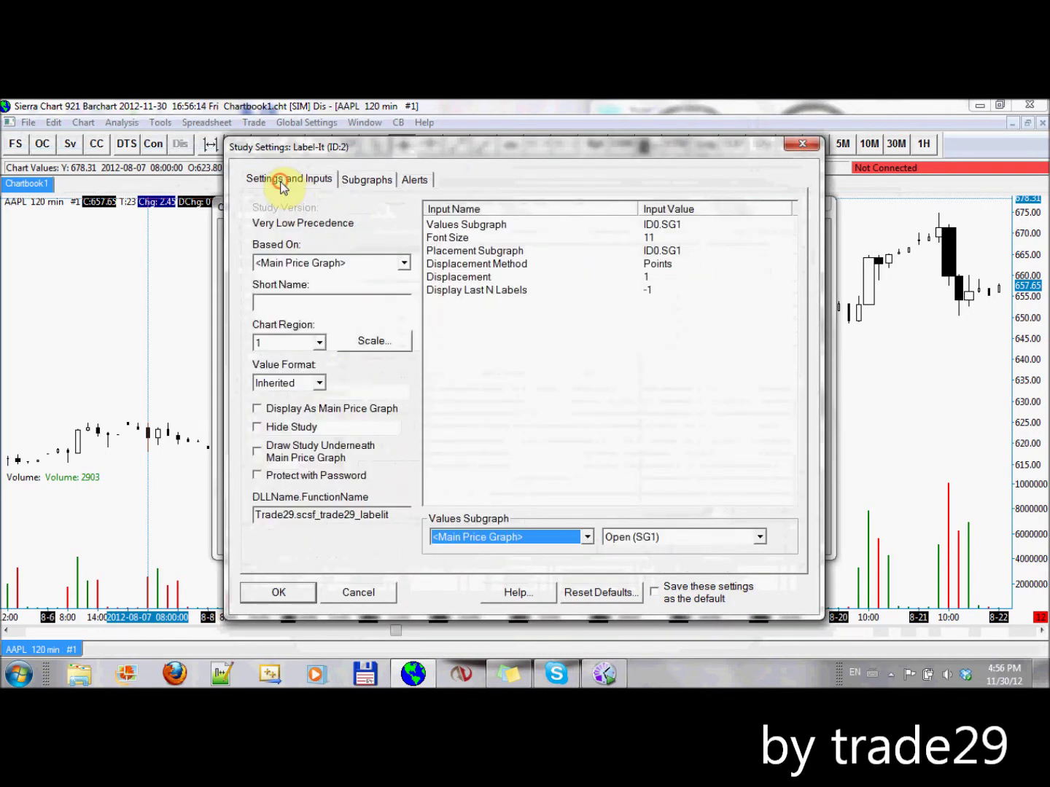
pyautogui.click(588, 538)
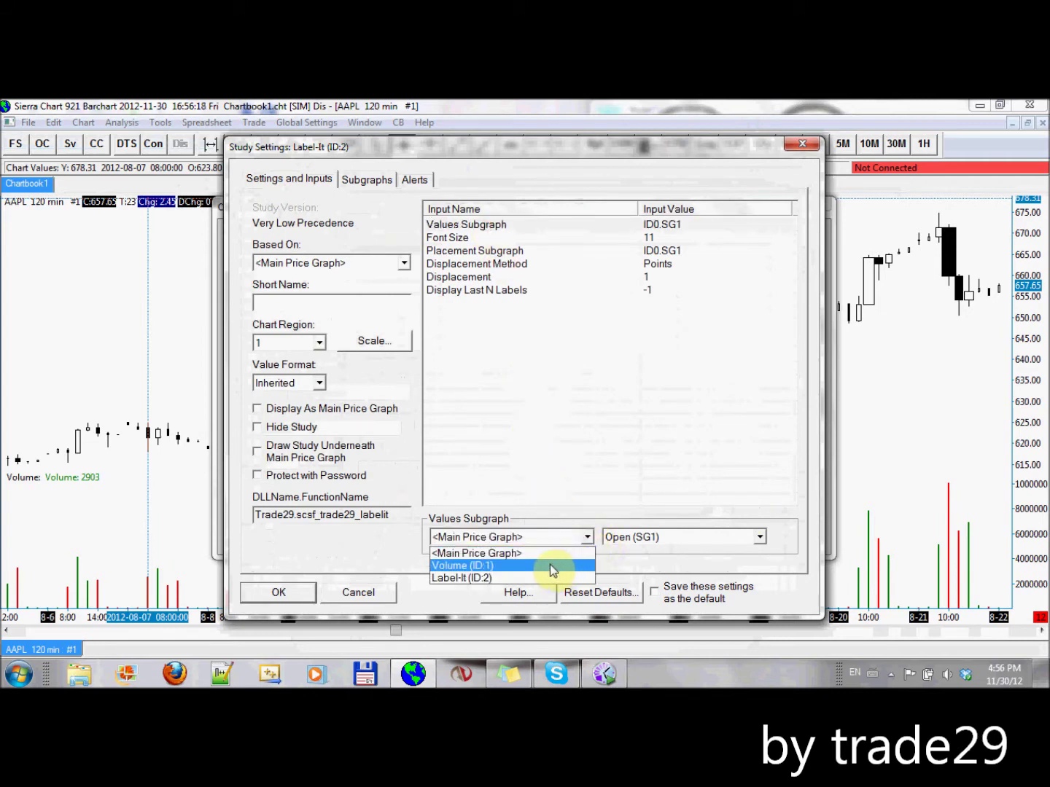
pyautogui.click(552, 566)
pyautogui.click(638, 541)
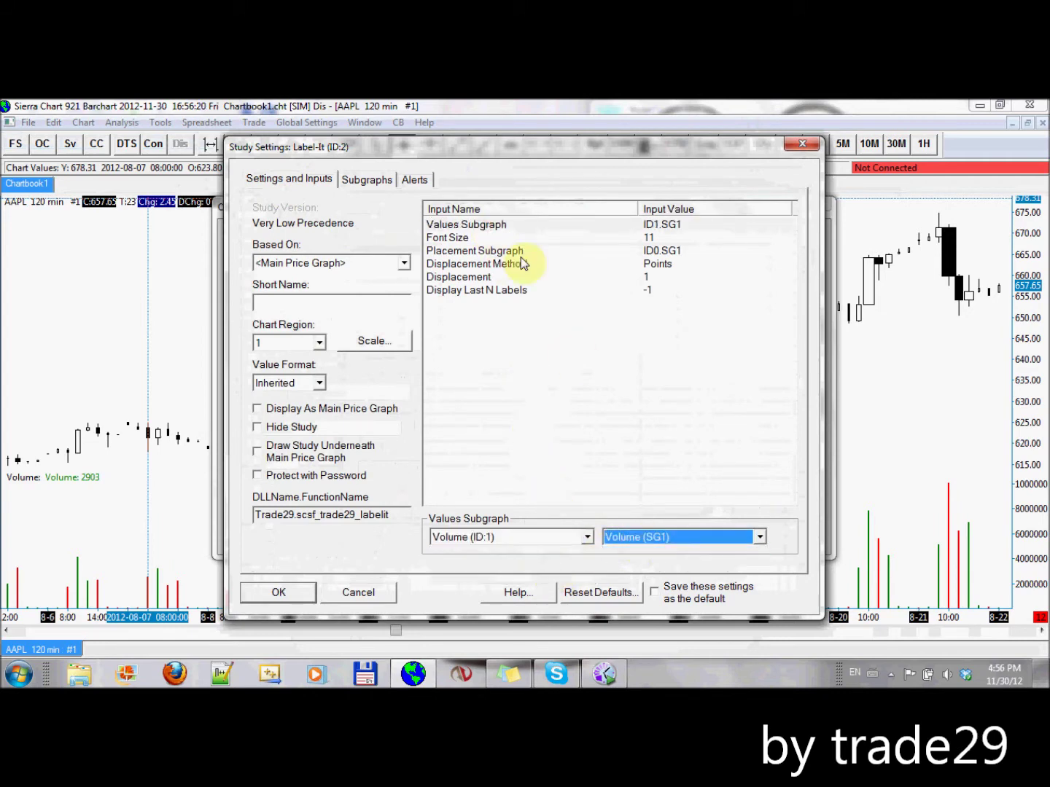
# Place labels at the High (SG2), displacement 0.1, showing only the last 1 label.
pyautogui.click(457, 264)
pyautogui.click(446, 250)
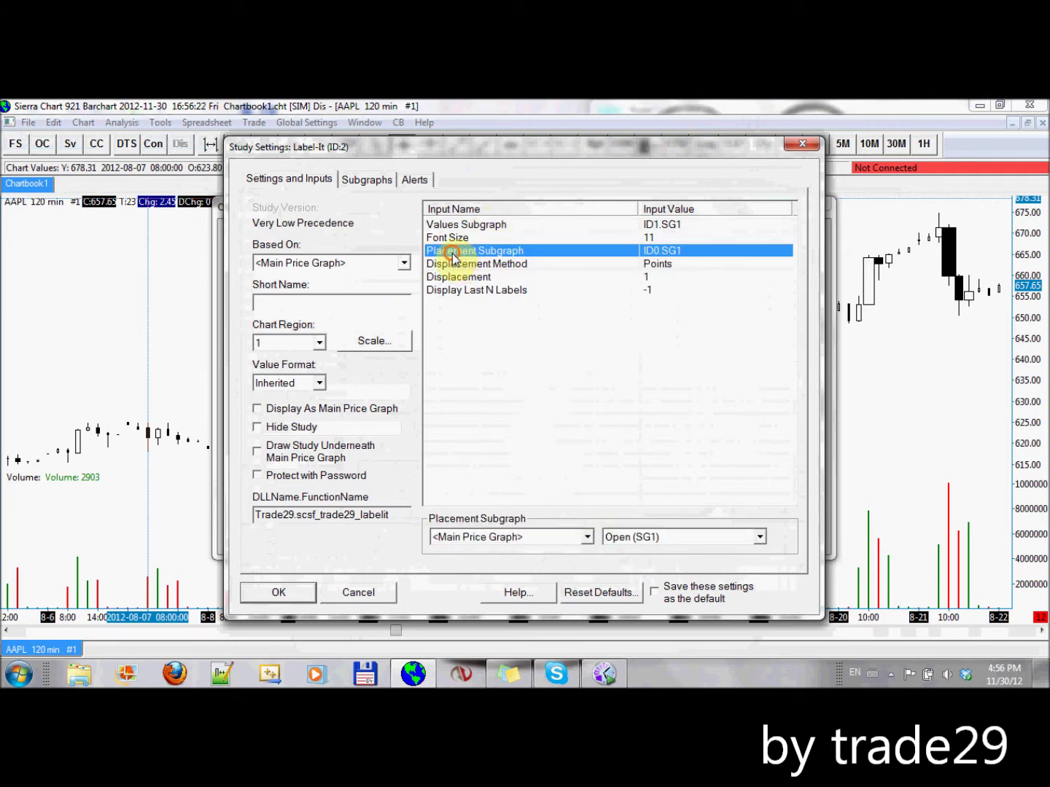
pyautogui.click(587, 537)
pyautogui.click(540, 554)
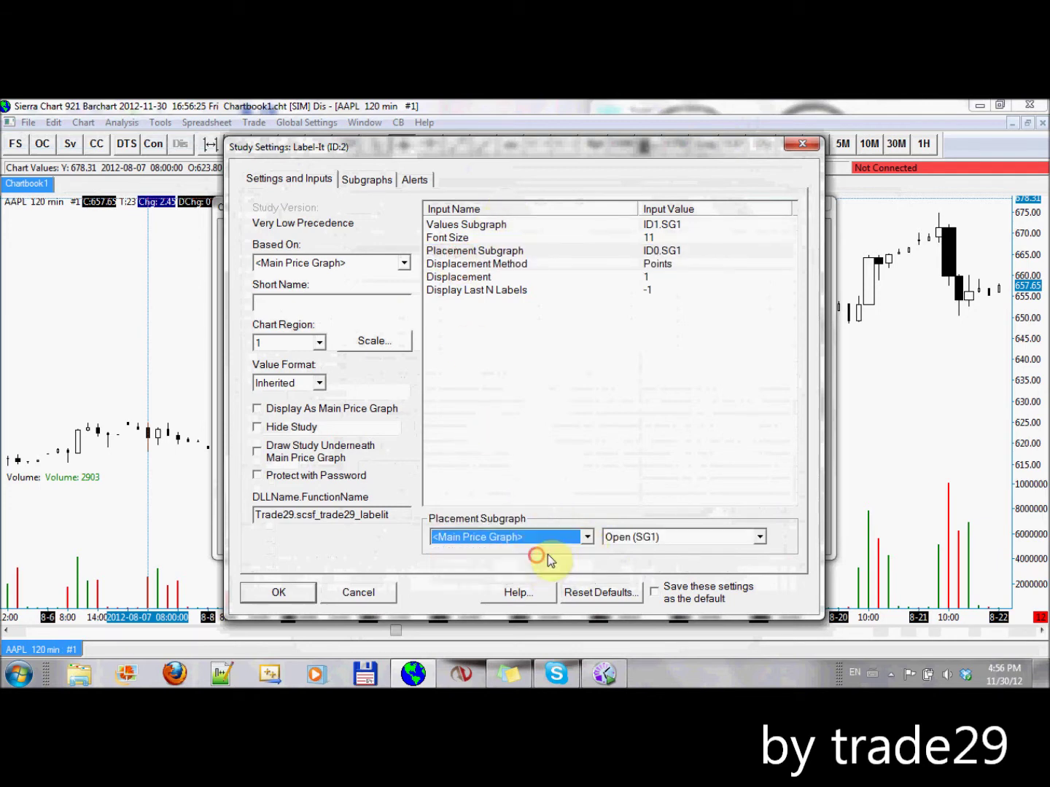
pyautogui.click(630, 538)
pyautogui.click(627, 567)
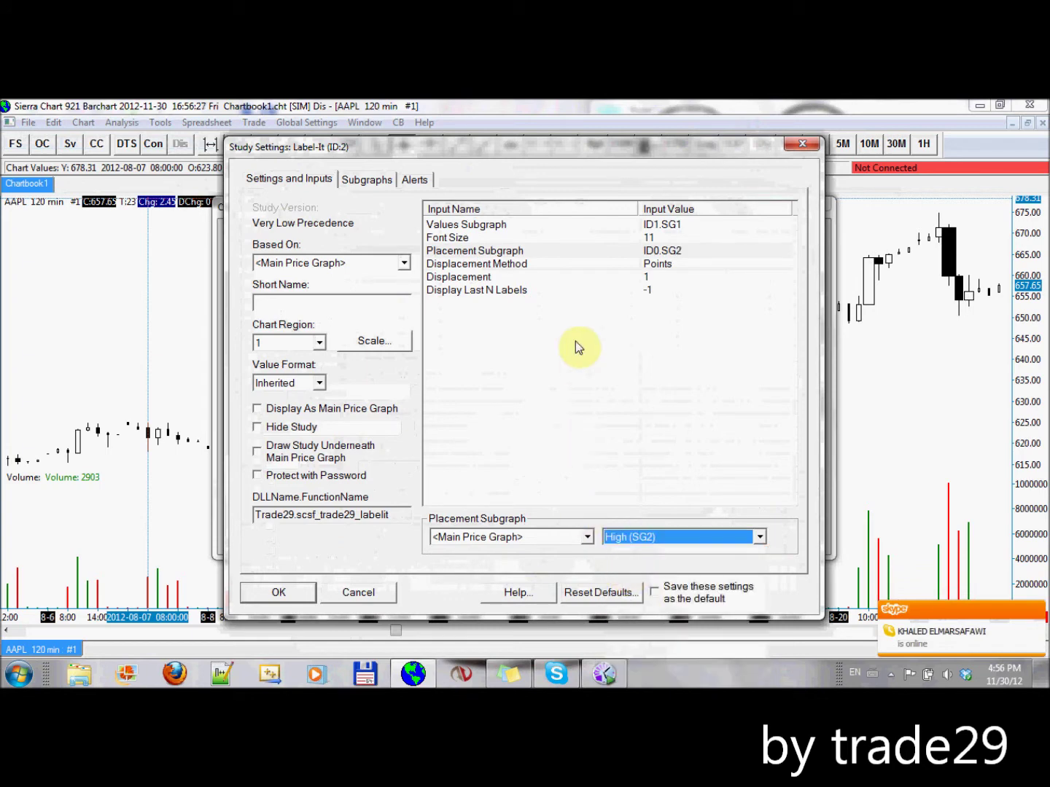
pyautogui.click(446, 278)
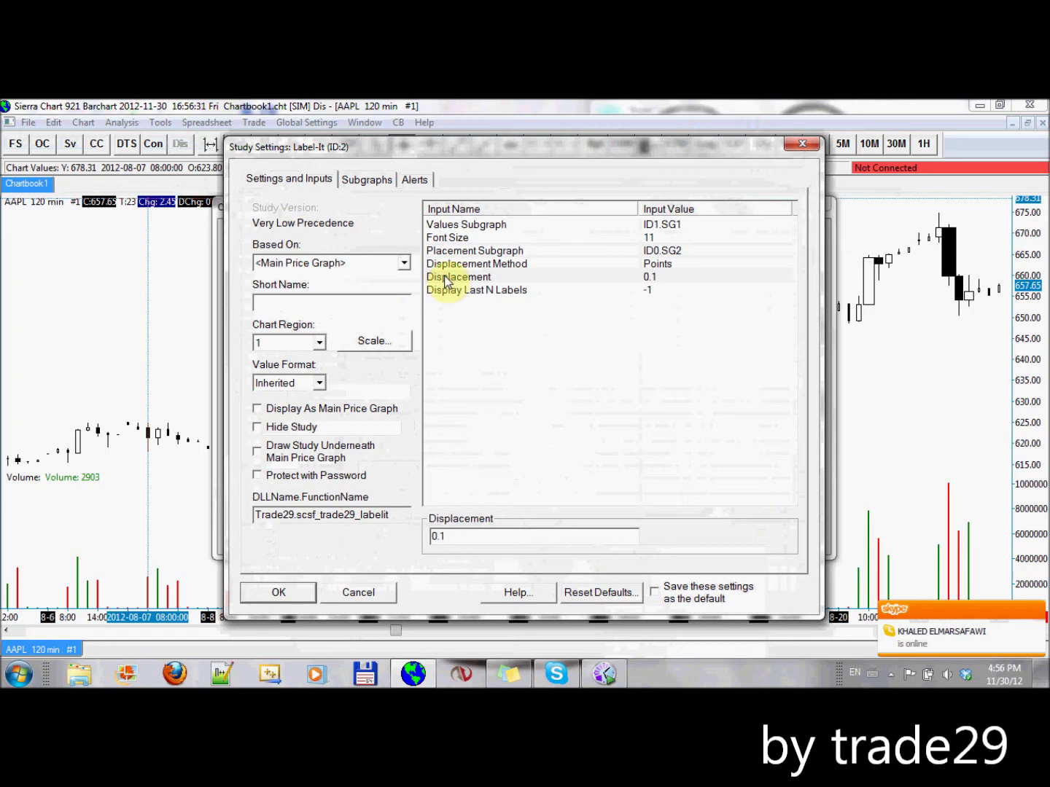
pyautogui.click(659, 292)
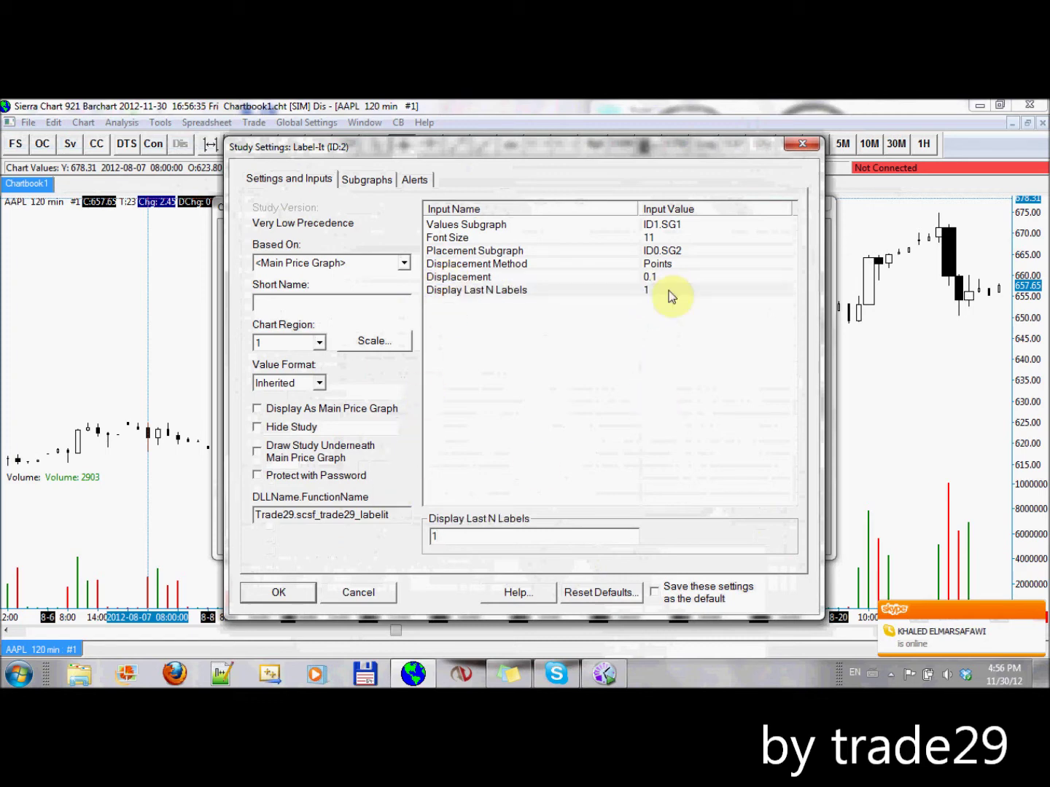
pyautogui.click(297, 592)
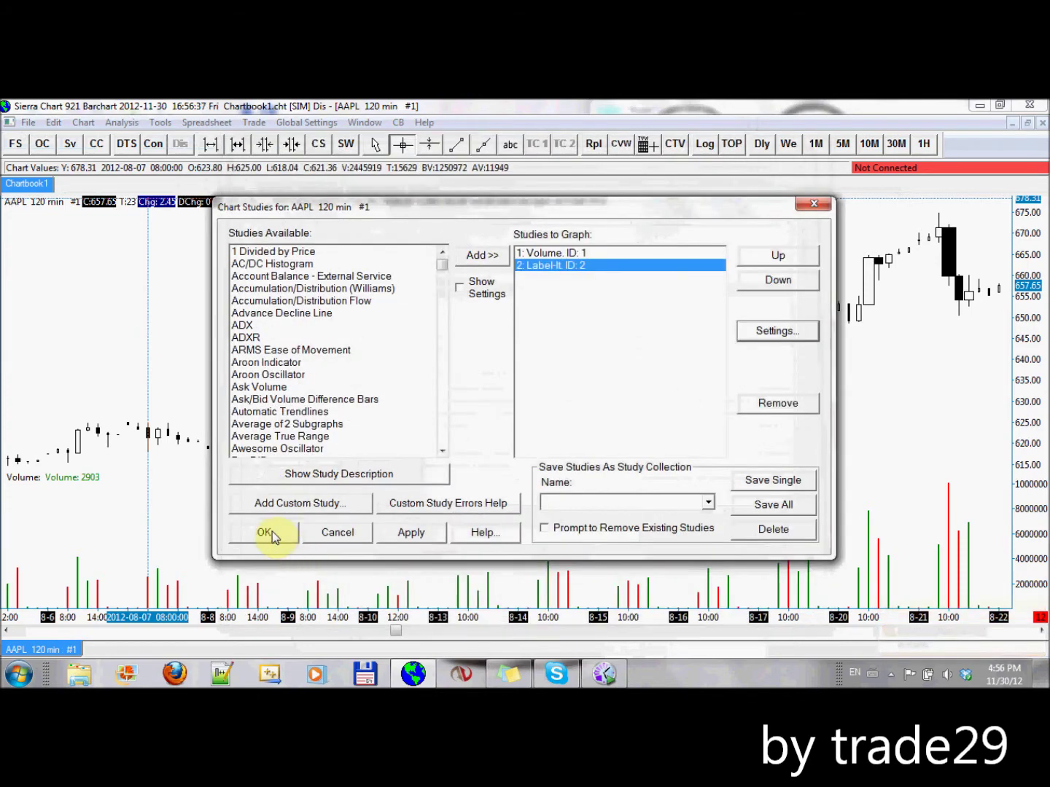
pyautogui.click(269, 533)
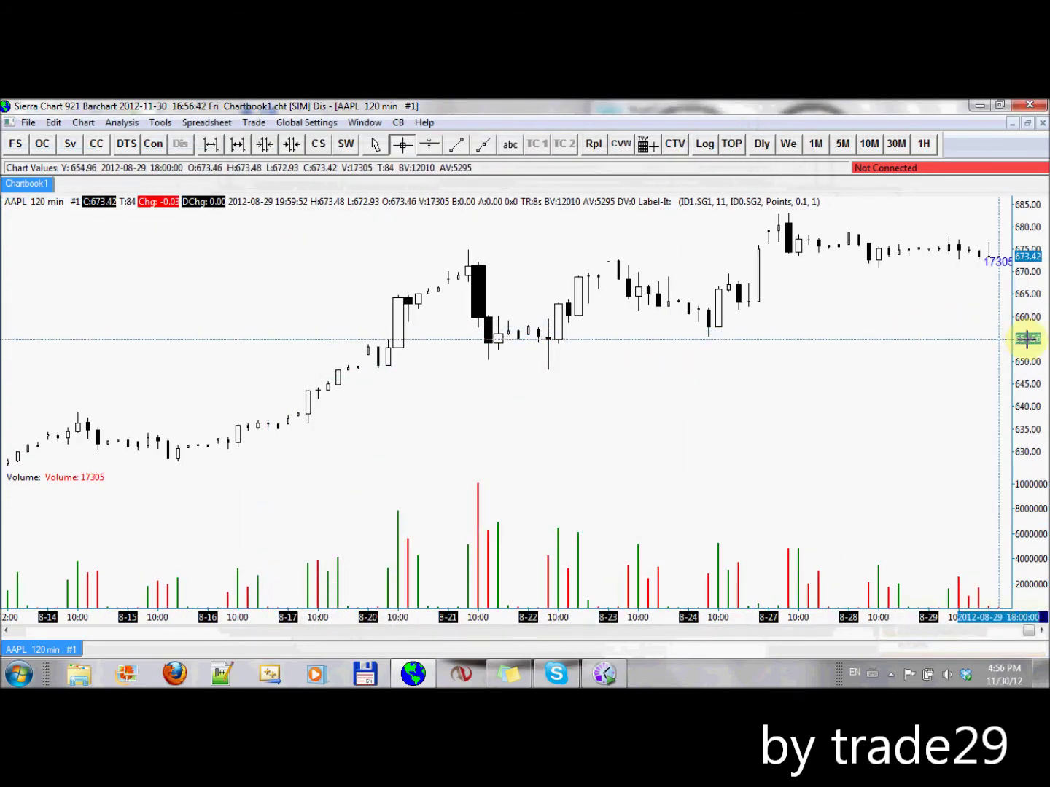
# Stretch the price scale to 650–684 and set the Label-It displacement to 1.
pyautogui.moveTo(1025, 339); pyautogui.dragTo(1043, 406)
pyautogui.press('F6')
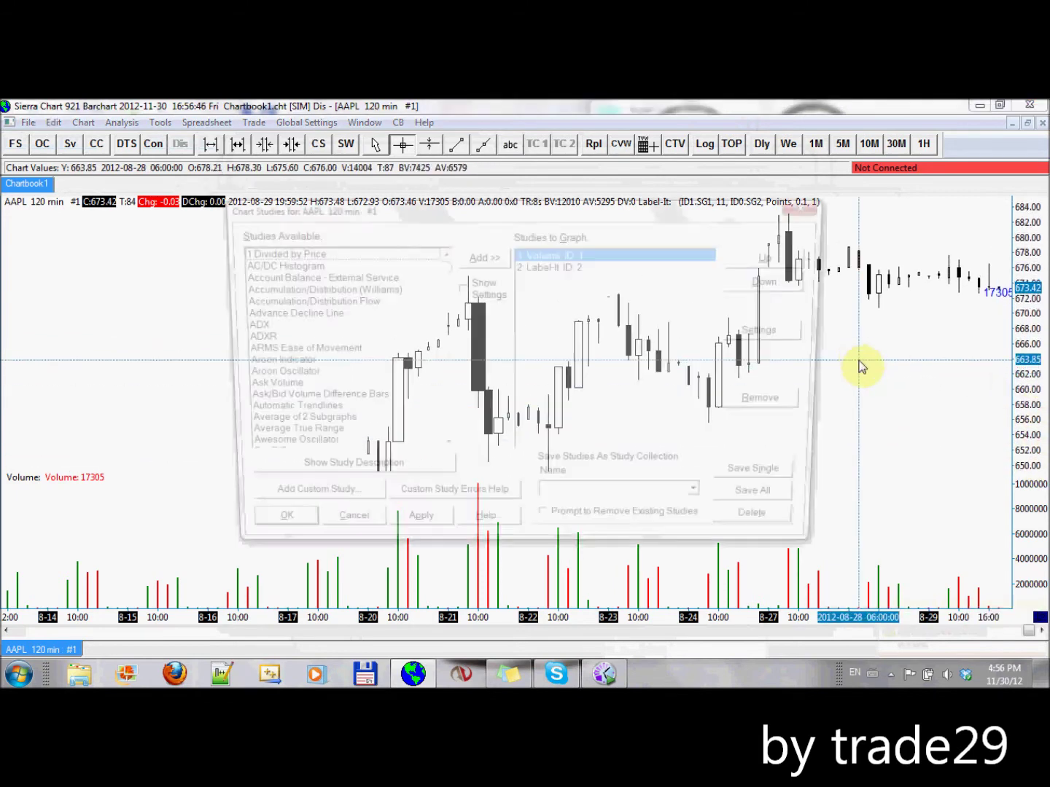
pyautogui.click(576, 266)
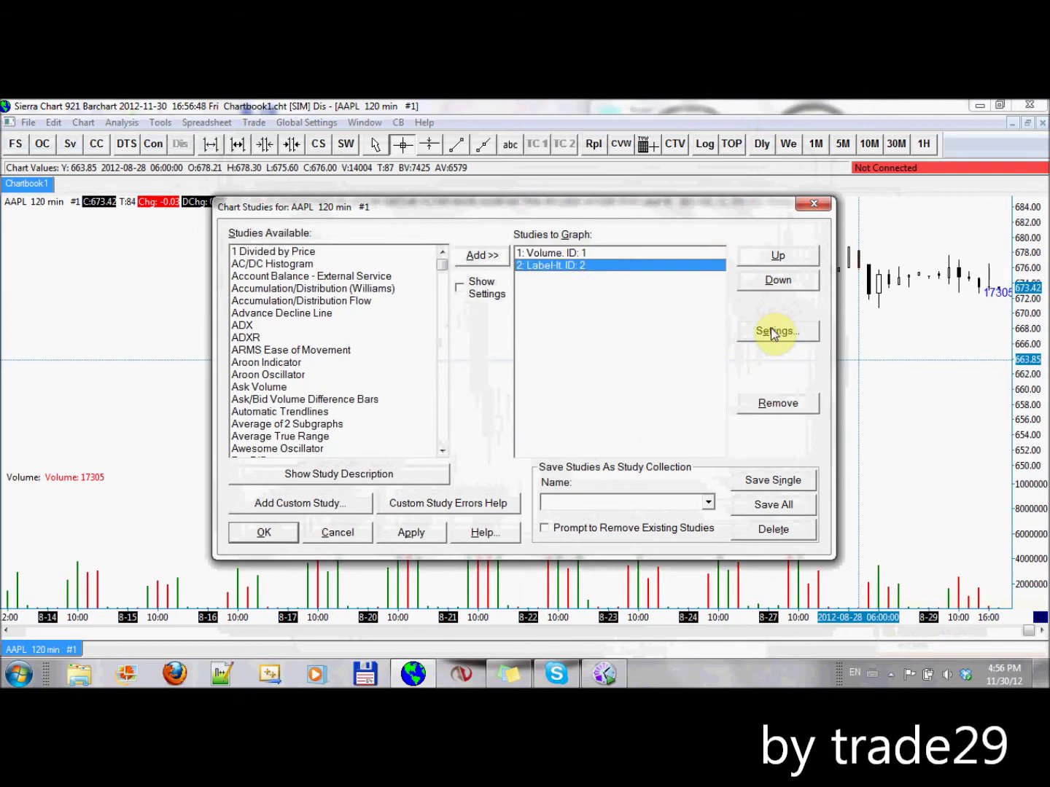
pyautogui.click(772, 331)
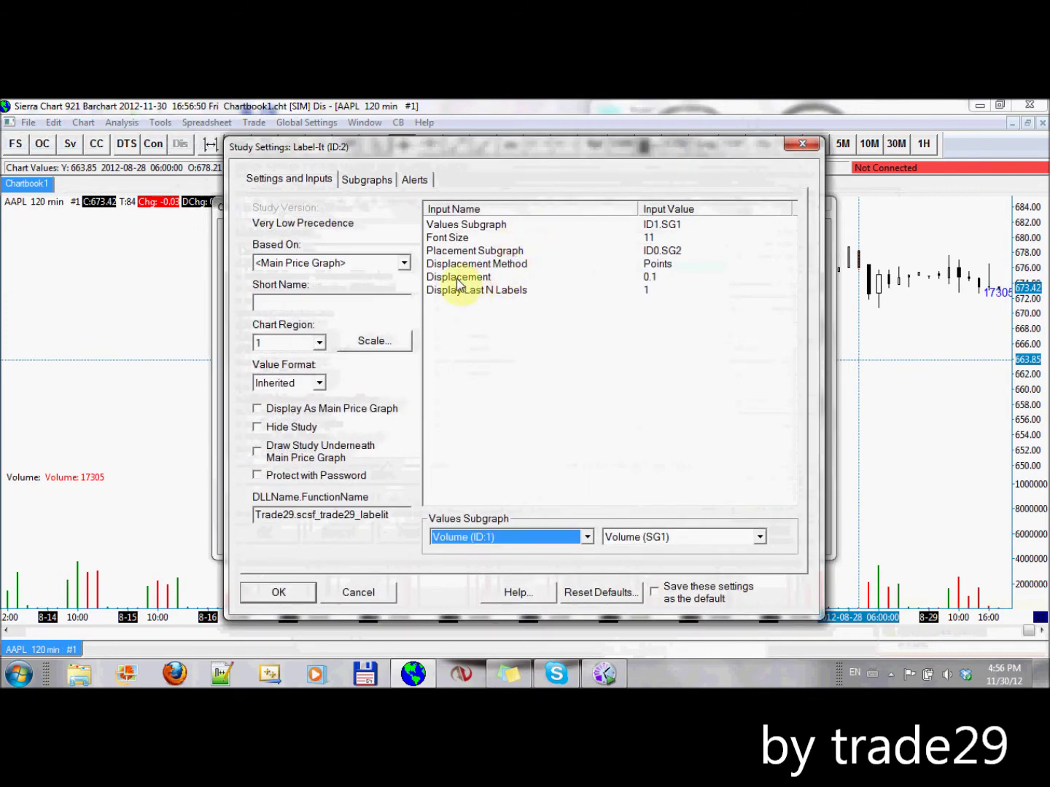
pyautogui.click(456, 277)
pyautogui.write('1')
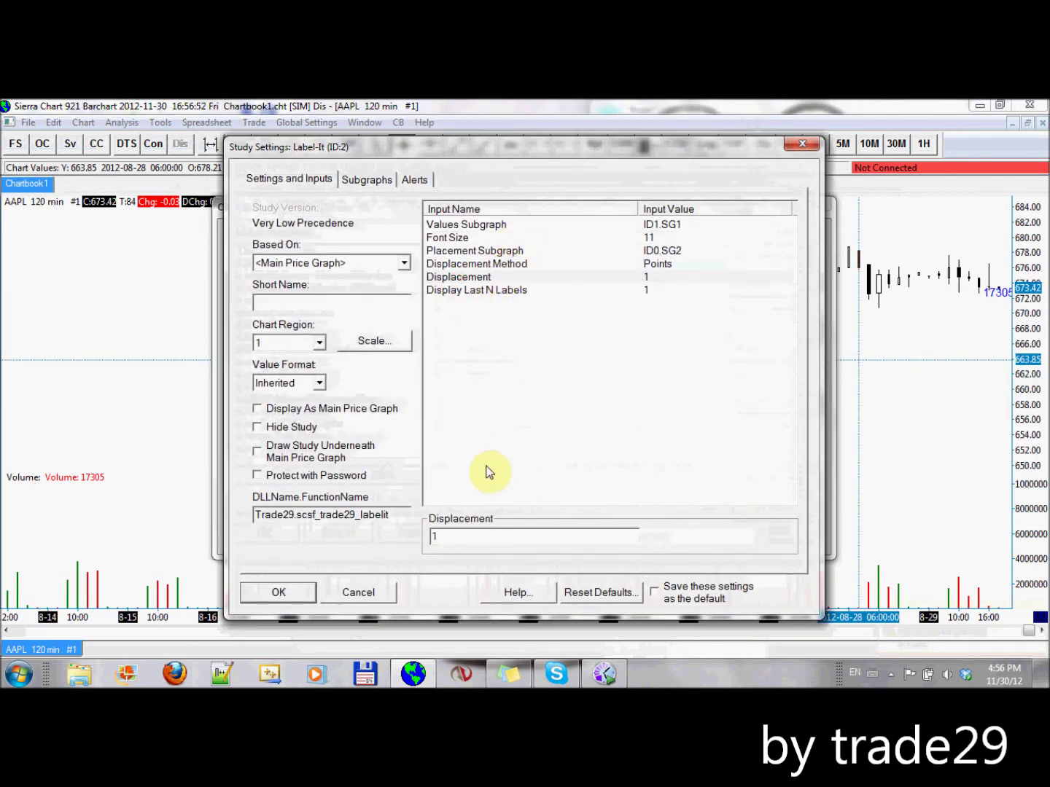
pyautogui.click(295, 590)
pyautogui.click(266, 531)
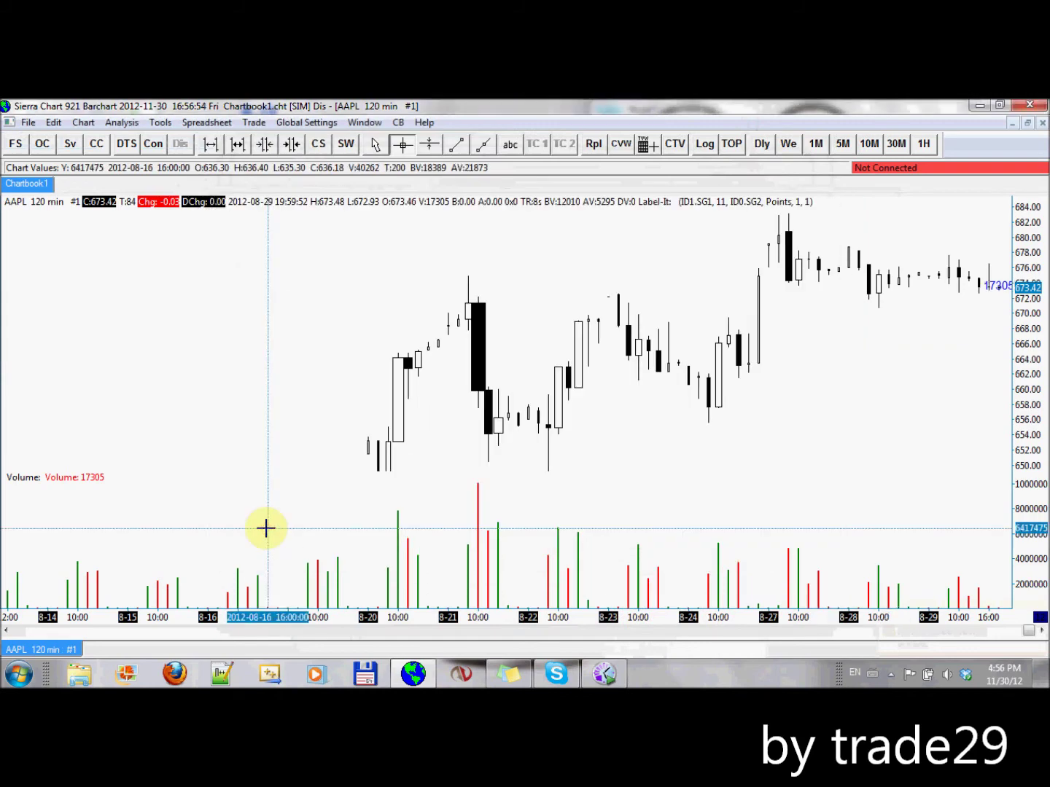
# Change the Label-It displacement to 5 with the Percent displacement method.
pyautogui.press('F6')
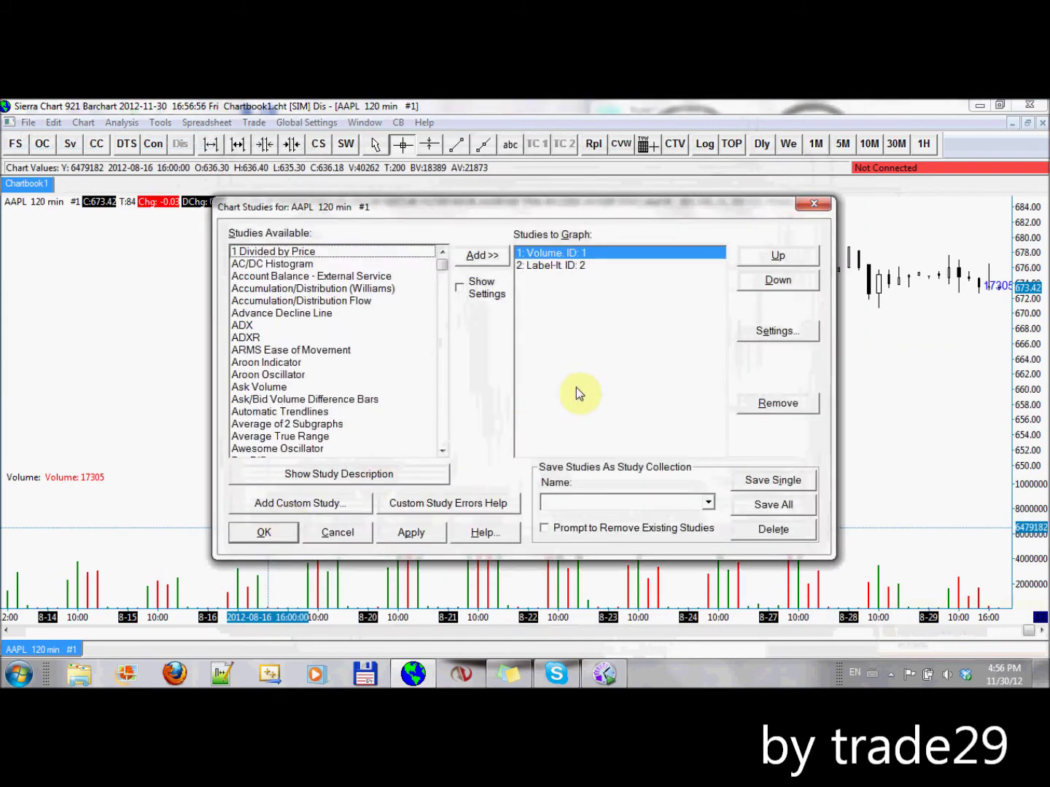
pyautogui.click(596, 265)
pyautogui.click(776, 330)
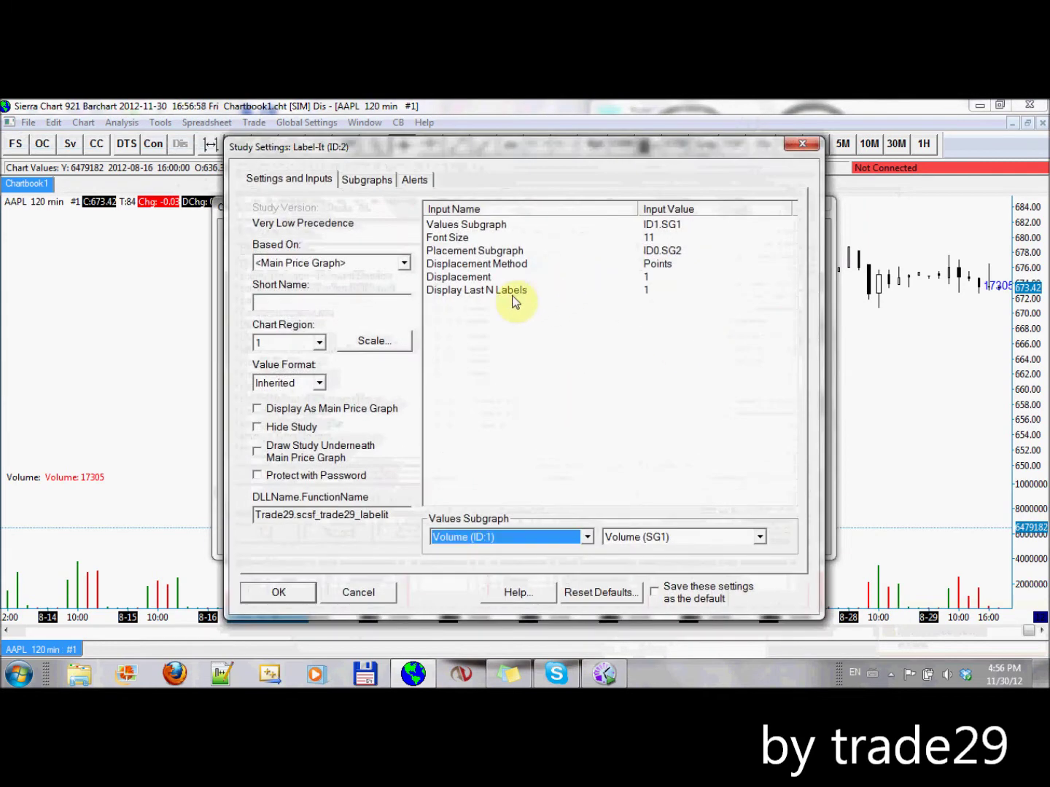
pyautogui.click(494, 292)
pyautogui.click(482, 279)
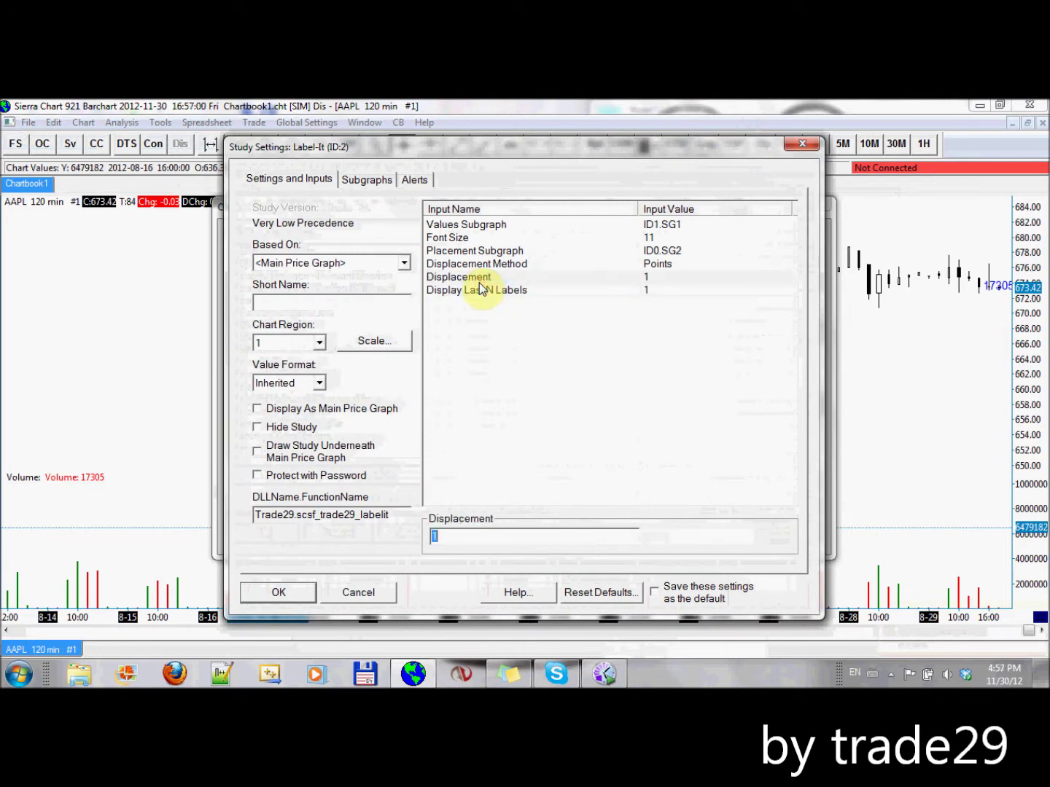
pyautogui.write('5')
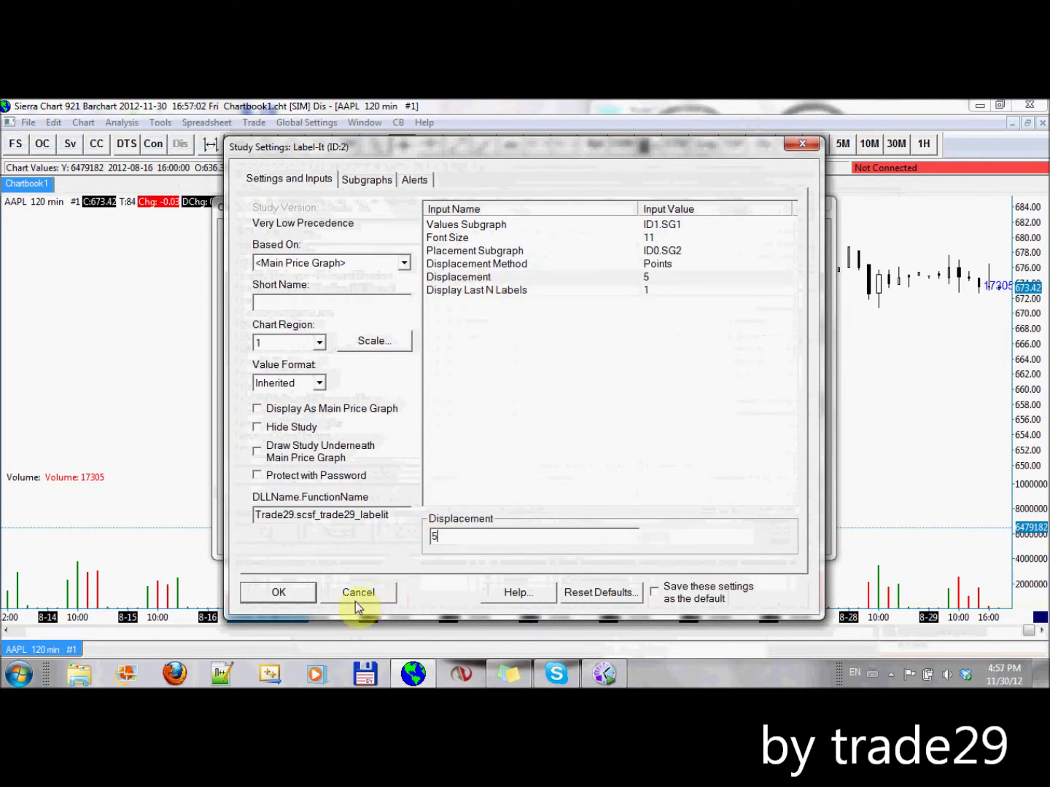
pyautogui.click(586, 264)
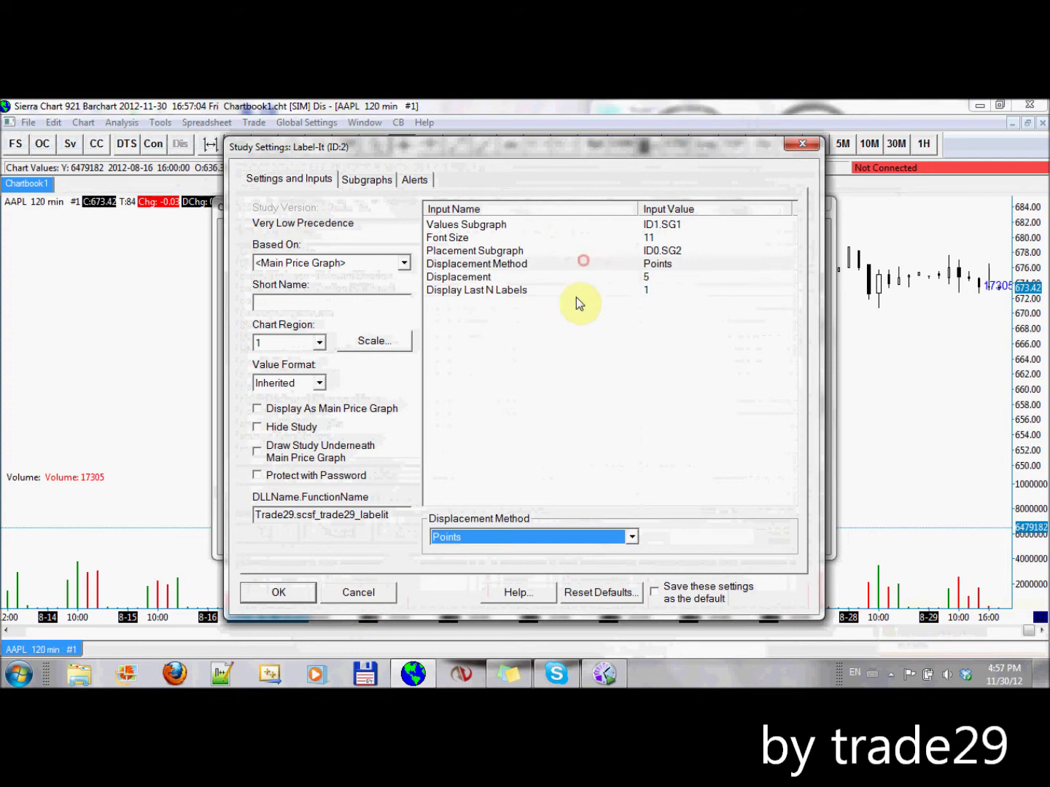
pyautogui.click(630, 538)
pyautogui.click(589, 553)
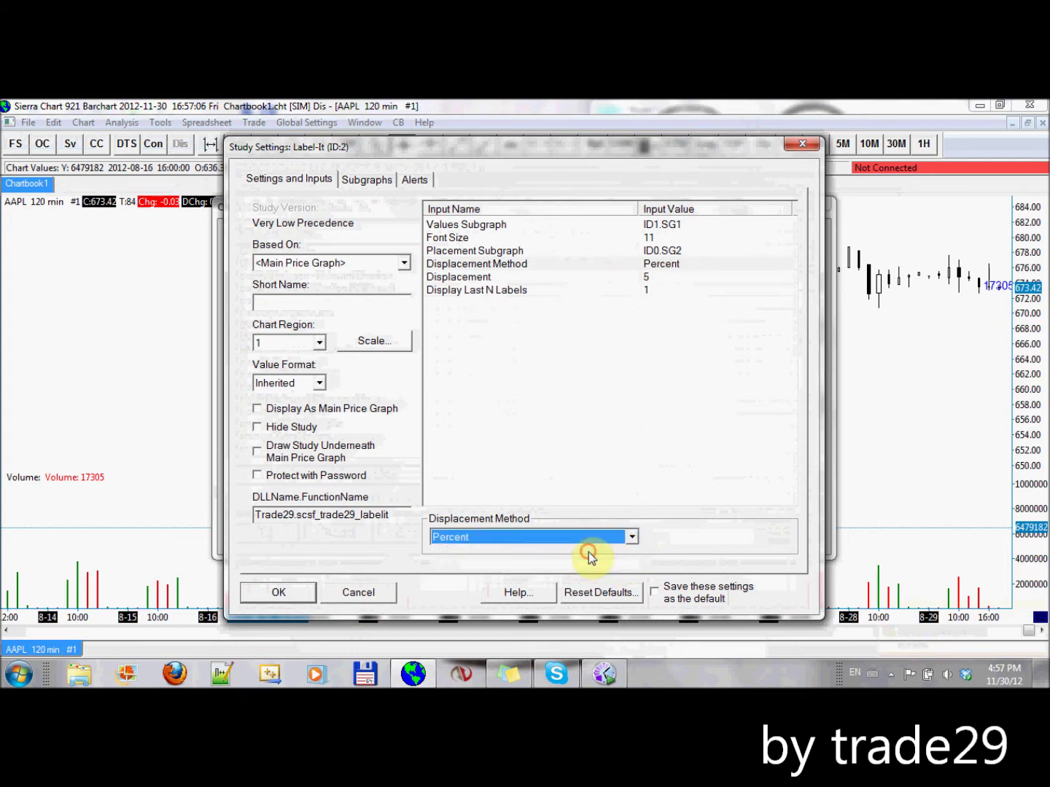
pyautogui.click(466, 278)
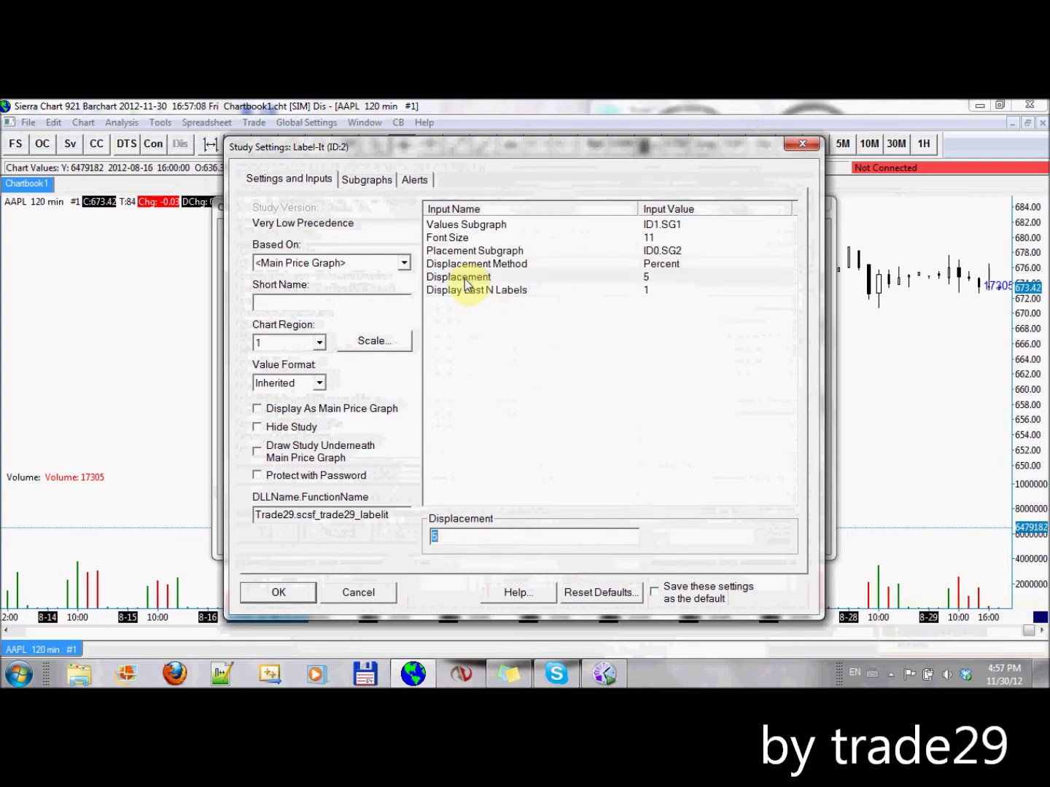
pyautogui.click(305, 592)
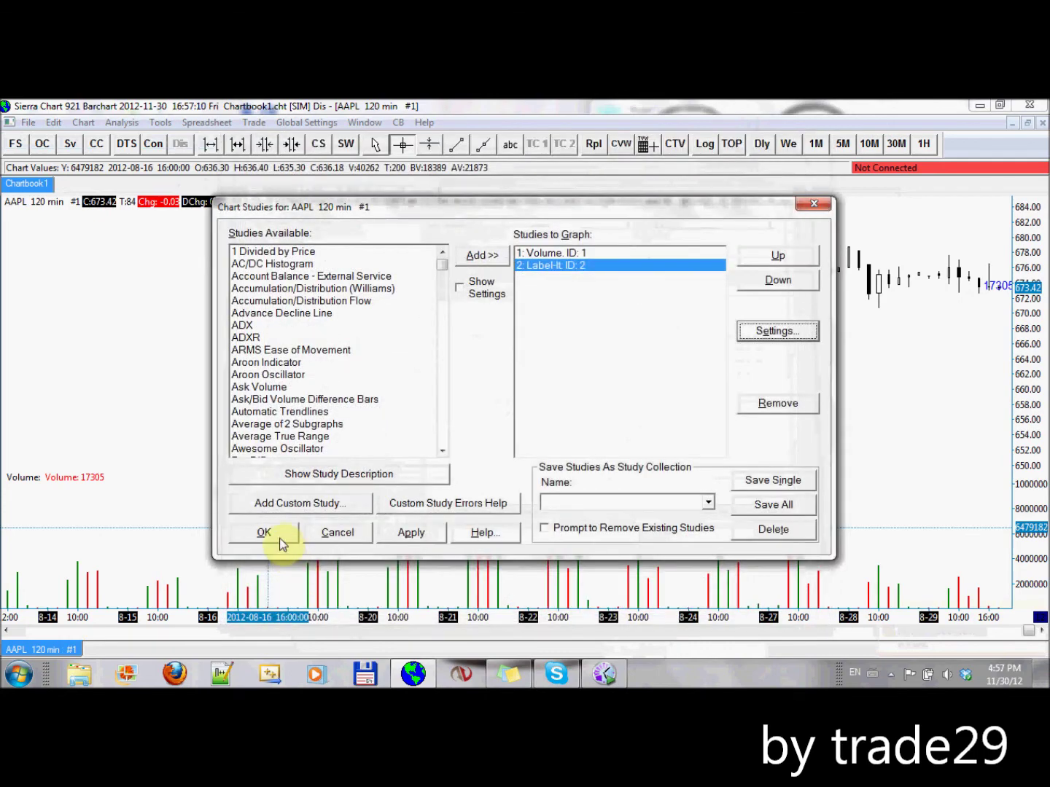
pyautogui.click(275, 532)
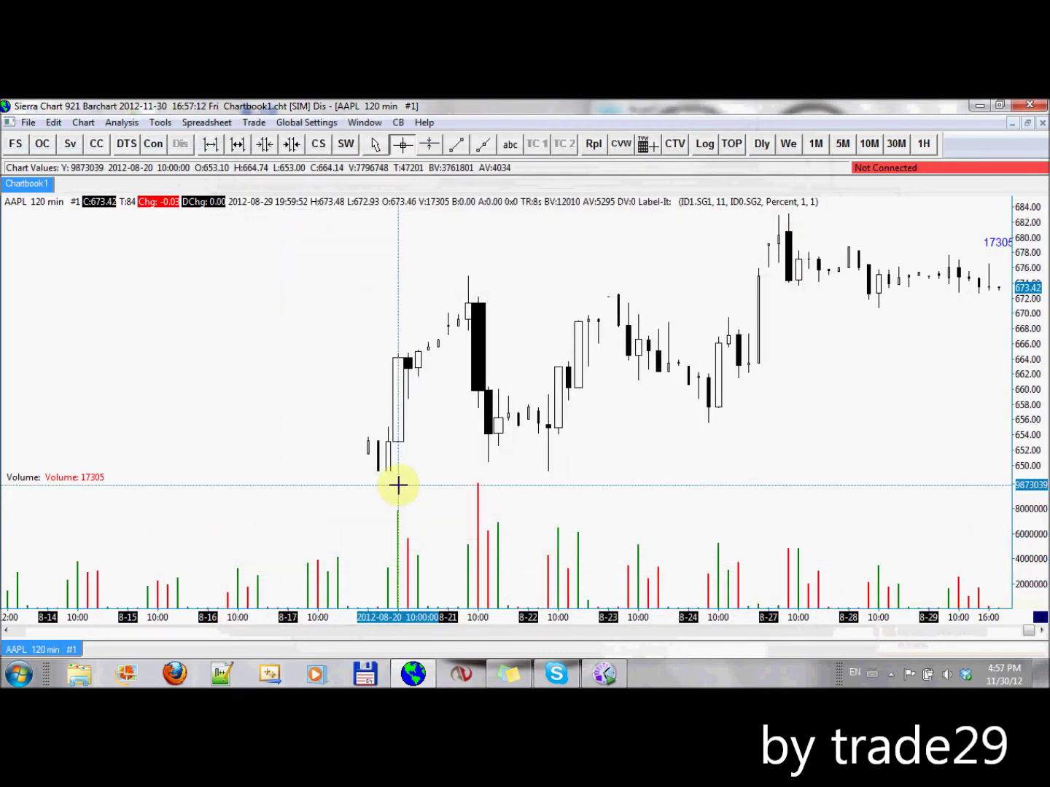
# Scroll the chart back and play a speed-20 Standard Replay, clearing trade replay data.
pyautogui.hscroll(-6, 398, 485)
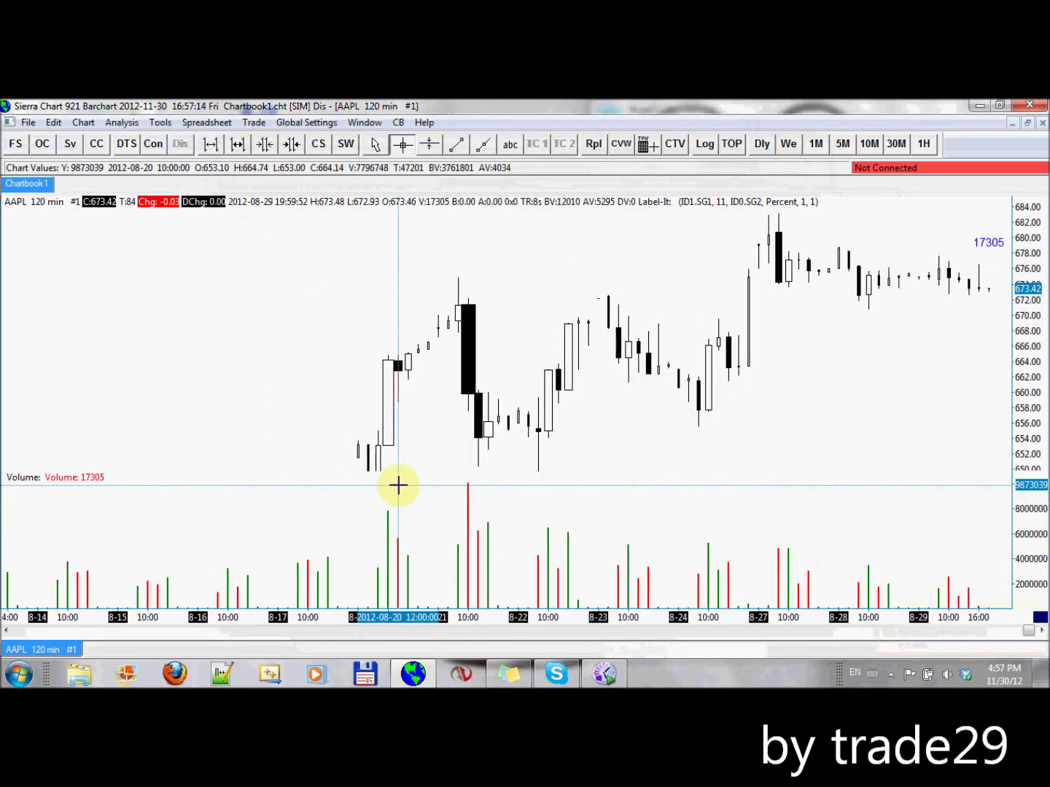
pyautogui.hscroll(-8, 398, 485)
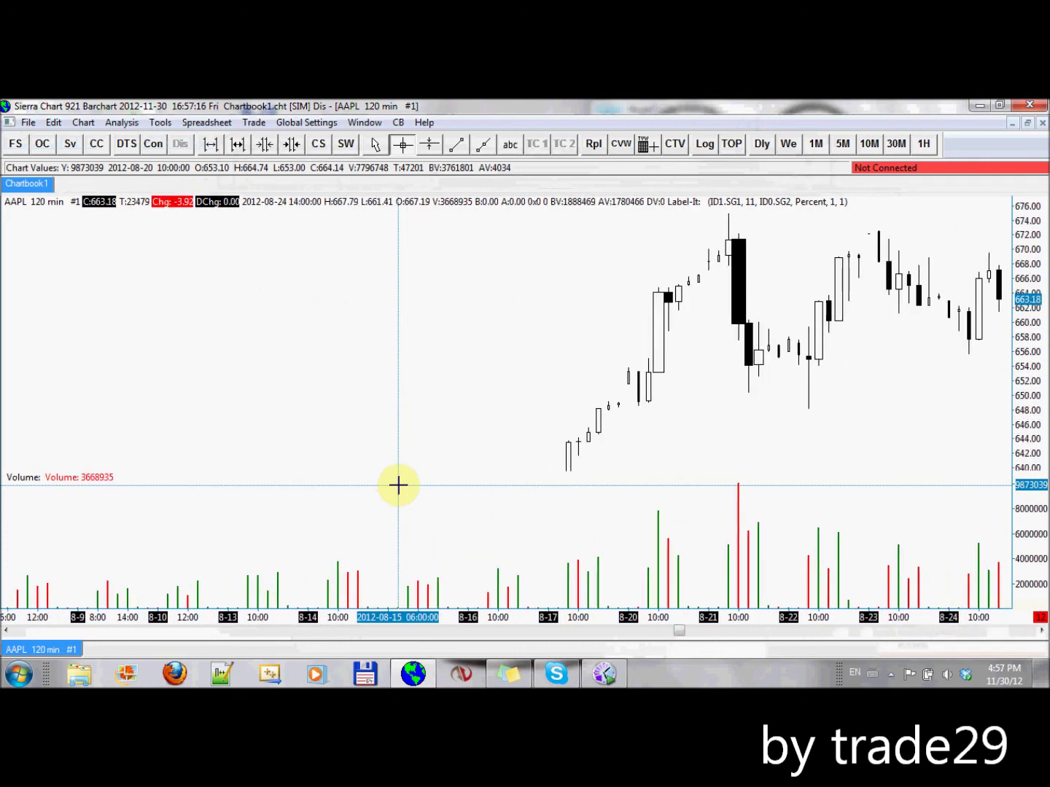
pyautogui.hscroll(-8, 397, 485)
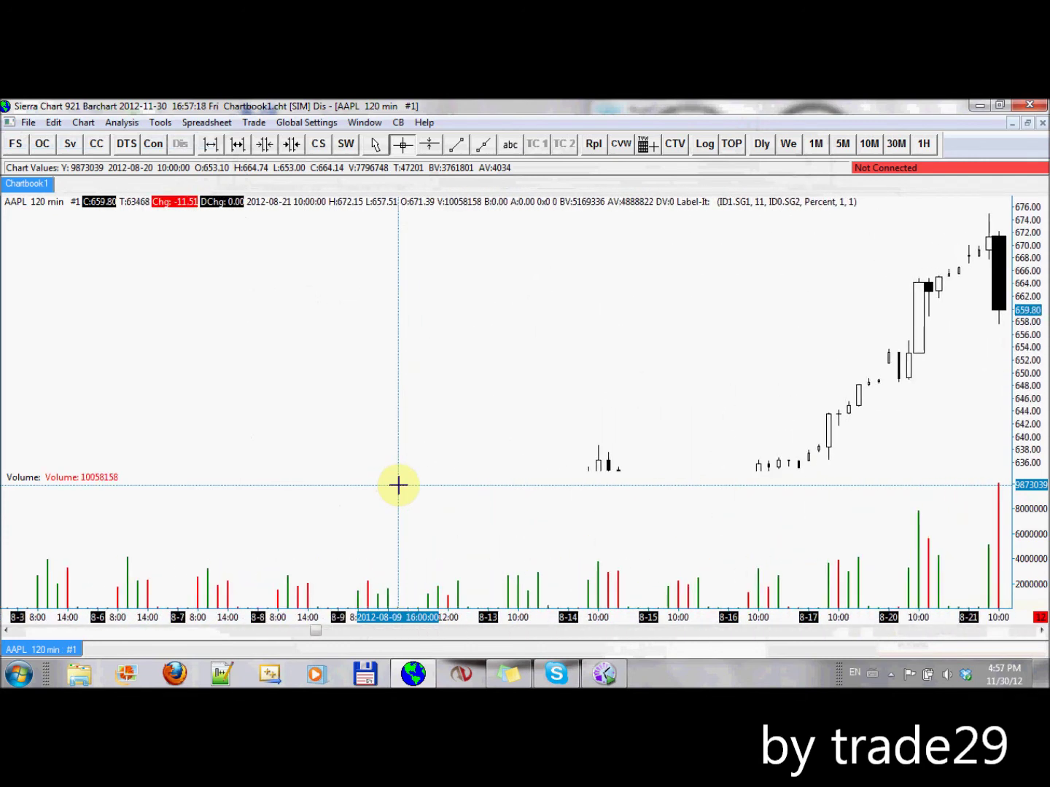
pyautogui.hscroll(-2, 399, 484)
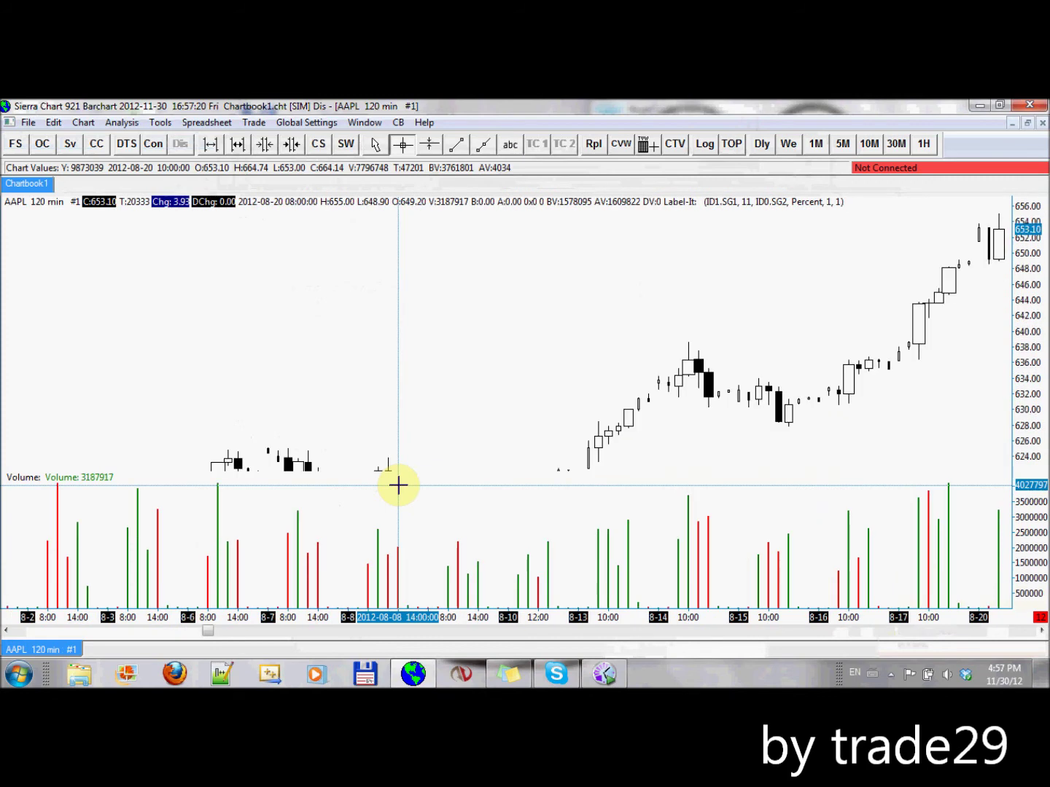
pyautogui.hotkey('ctrl', 'r')
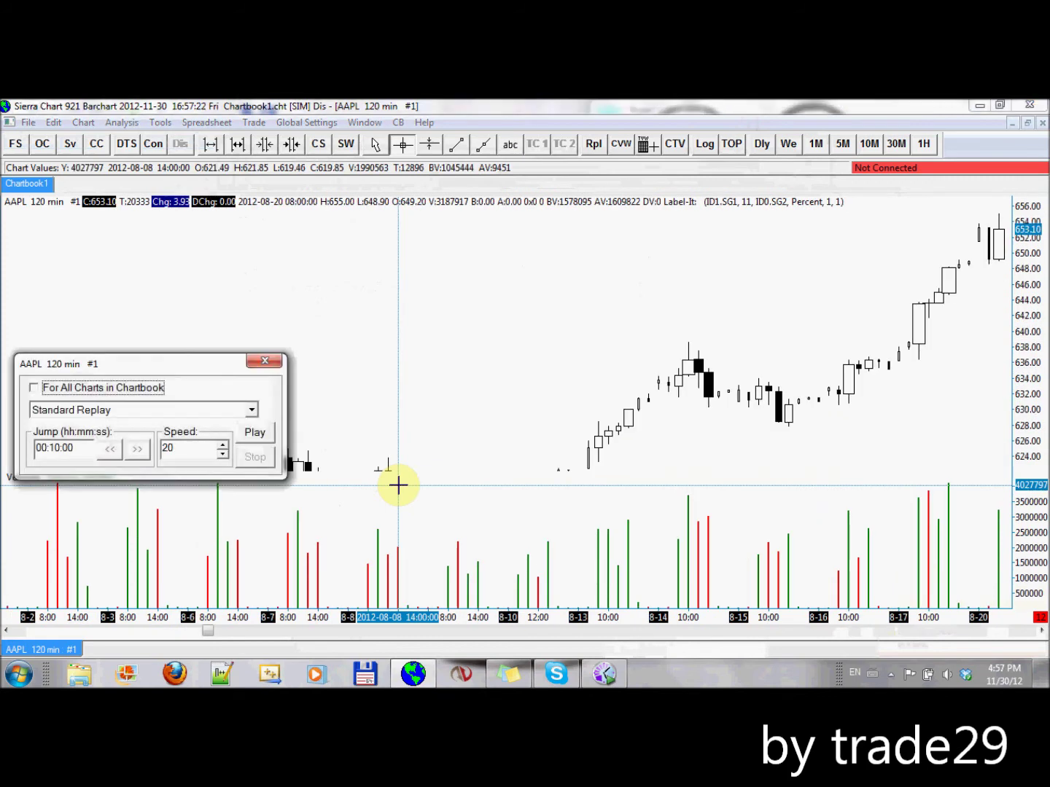
pyautogui.moveTo(111, 364); pyautogui.dragTo(155, 226)
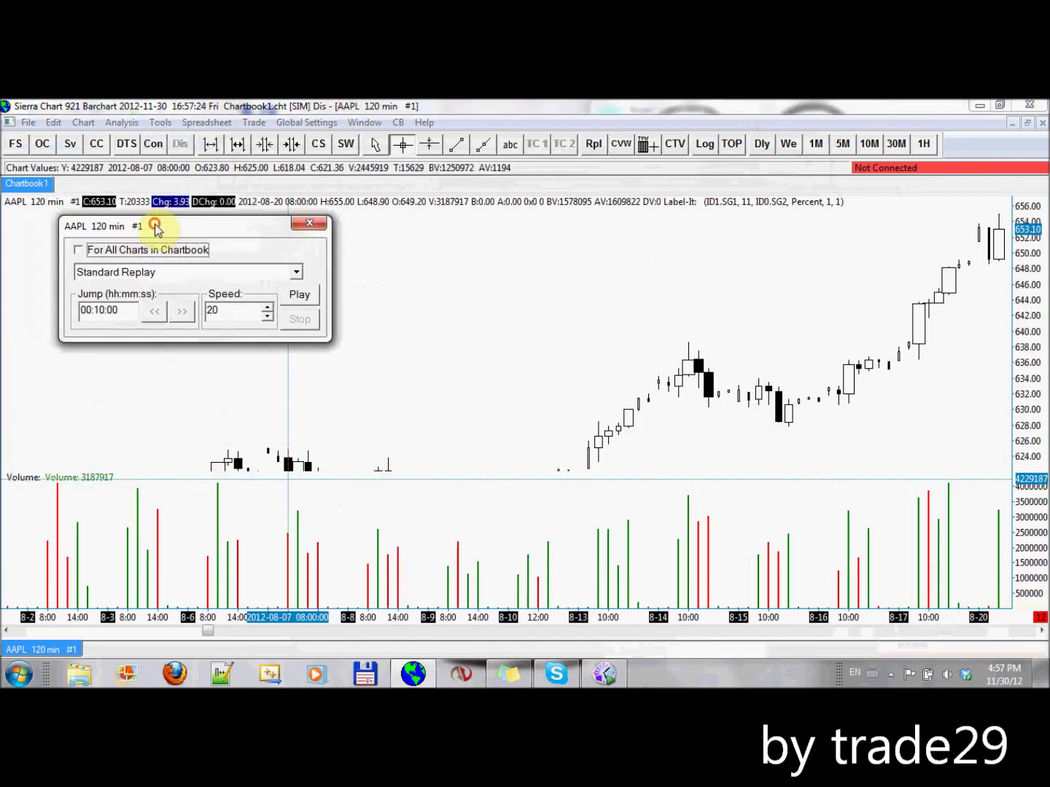
pyautogui.click(301, 298)
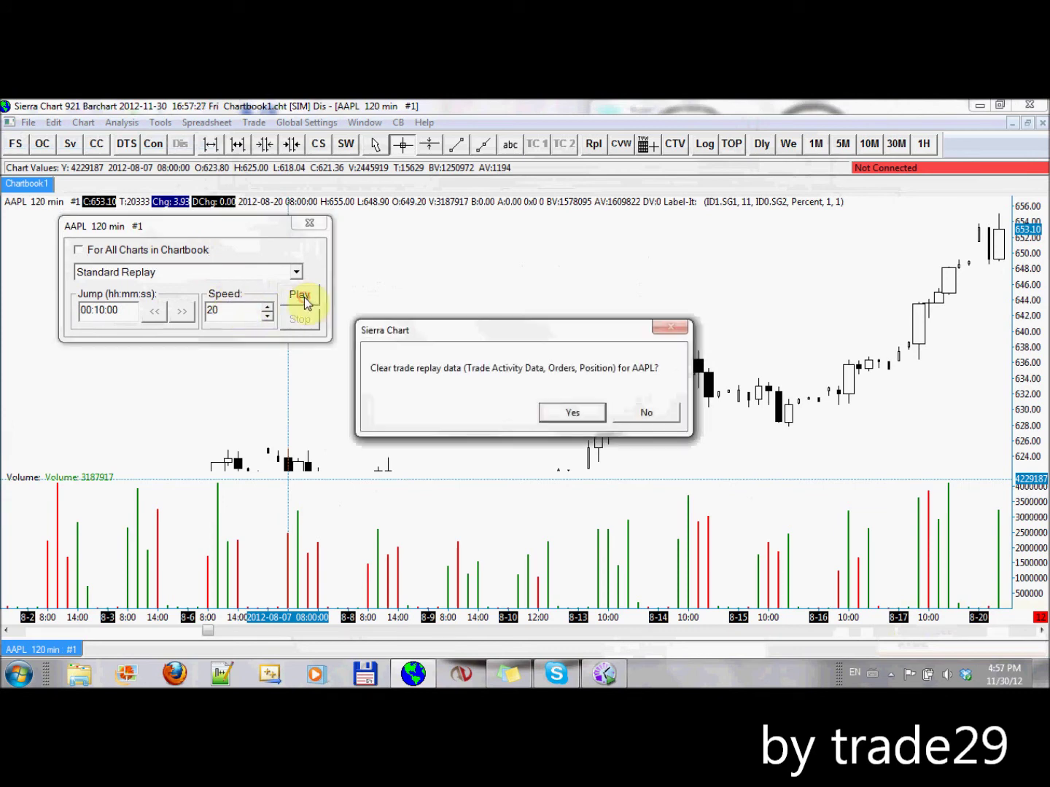
pyautogui.click(571, 415)
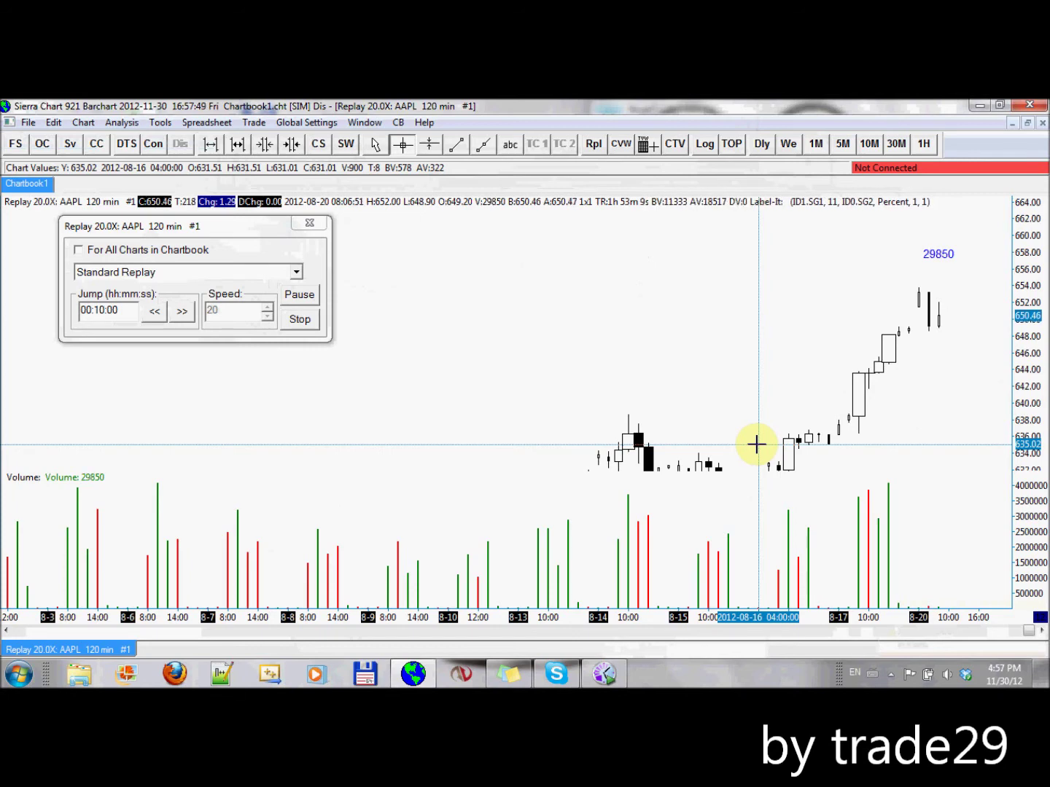
# Jump the replay ahead ten times in 00:10:00 steps to 09:49:56 on 2012-08-20.
pyautogui.click(182, 311)
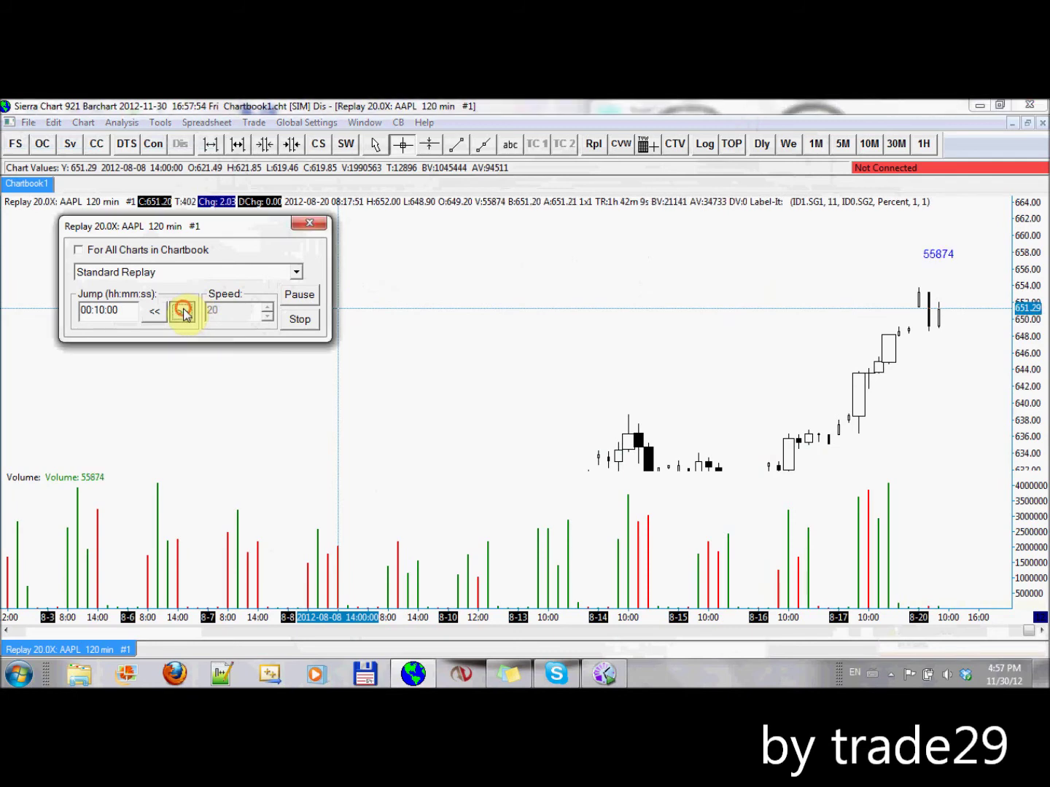
pyautogui.click(182, 311)
pyautogui.click(182, 312)
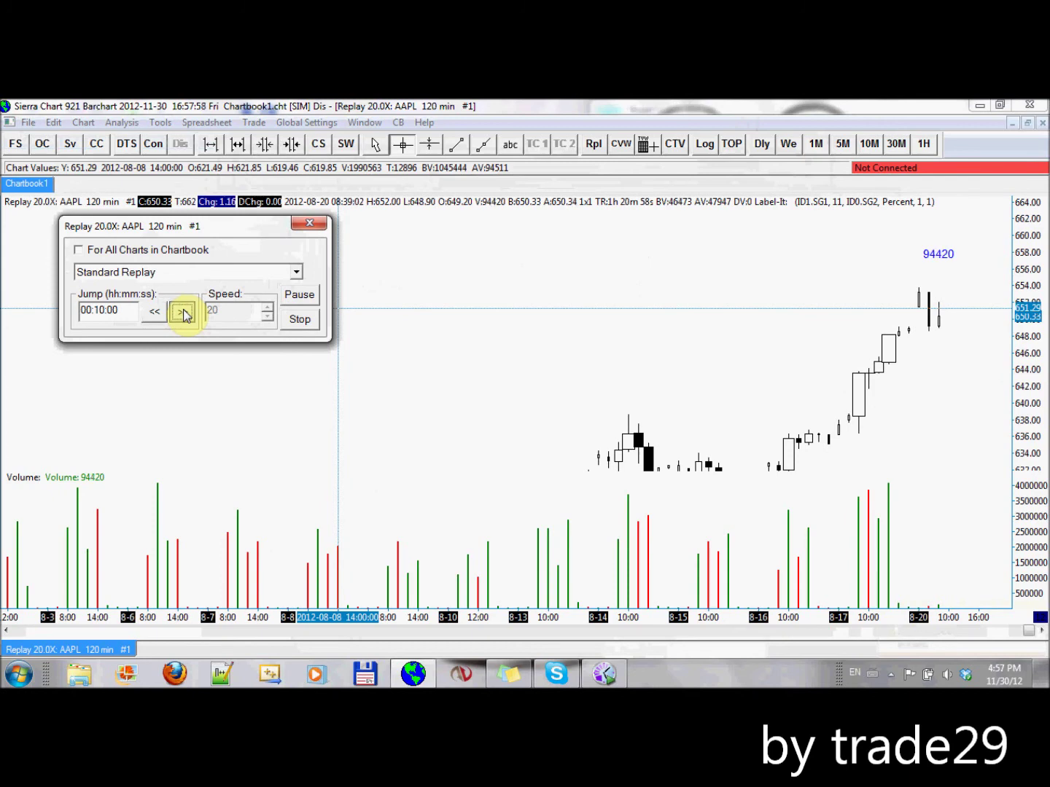
pyautogui.click(182, 312)
pyautogui.click(182, 311)
pyautogui.click(181, 312)
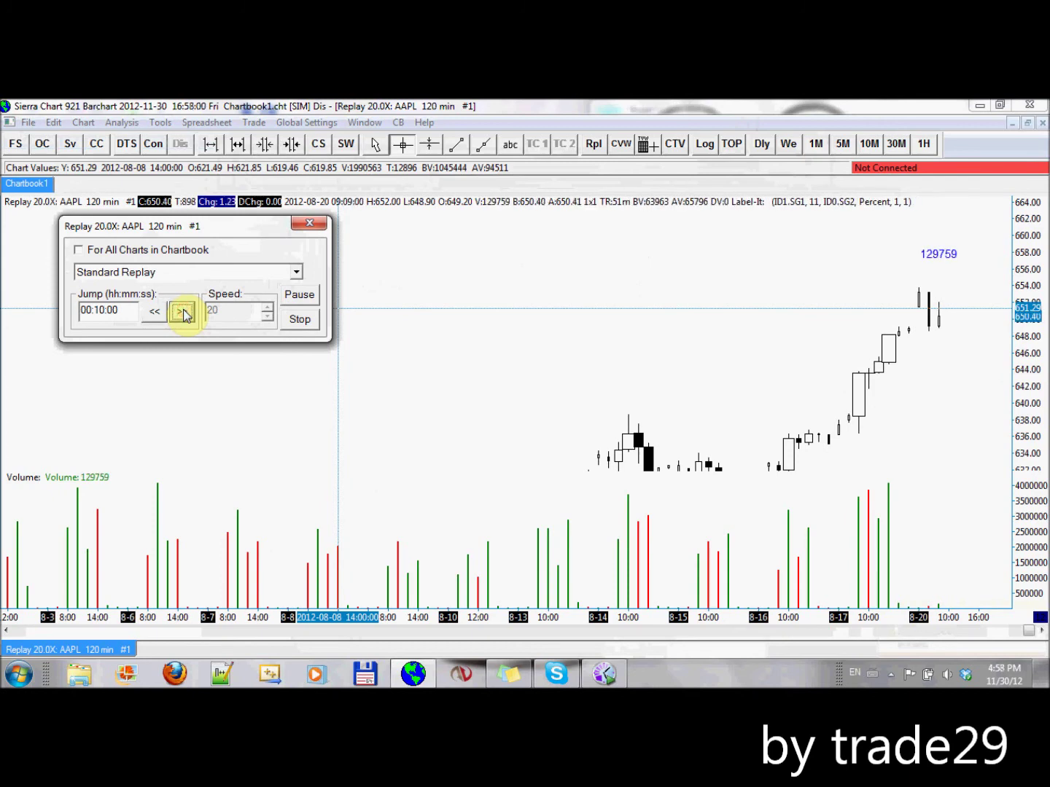
pyautogui.click(182, 312)
pyautogui.click(183, 311)
pyautogui.click(183, 312)
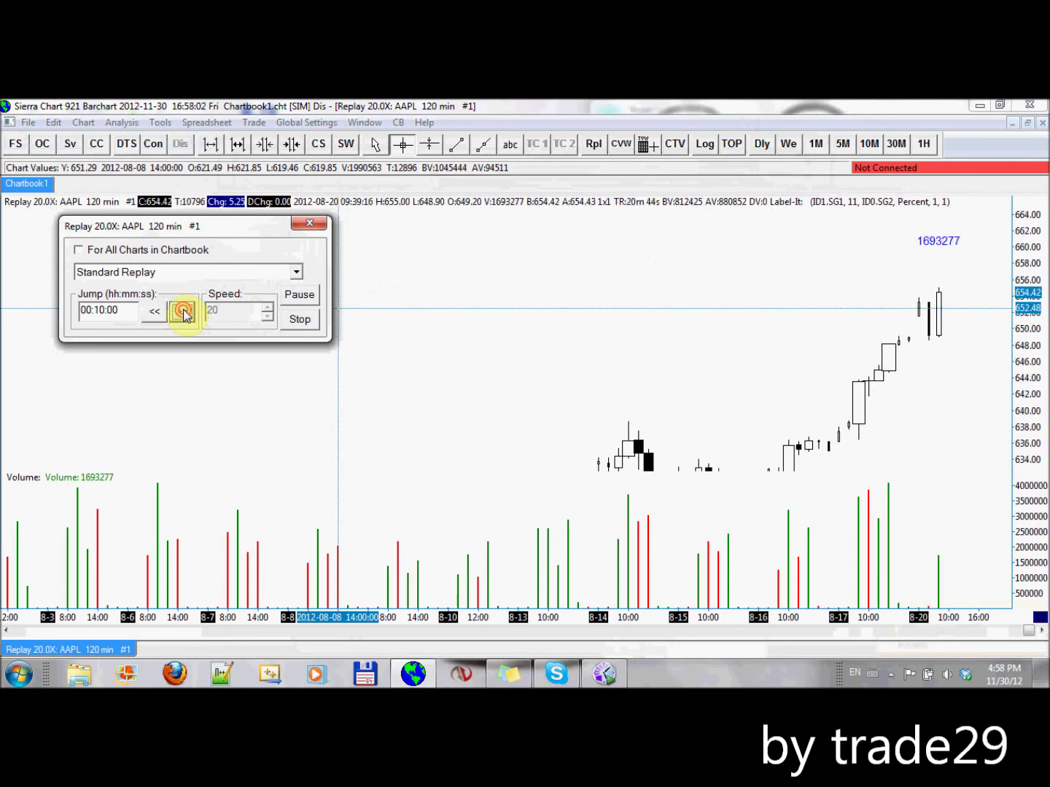
pyautogui.click(182, 312)
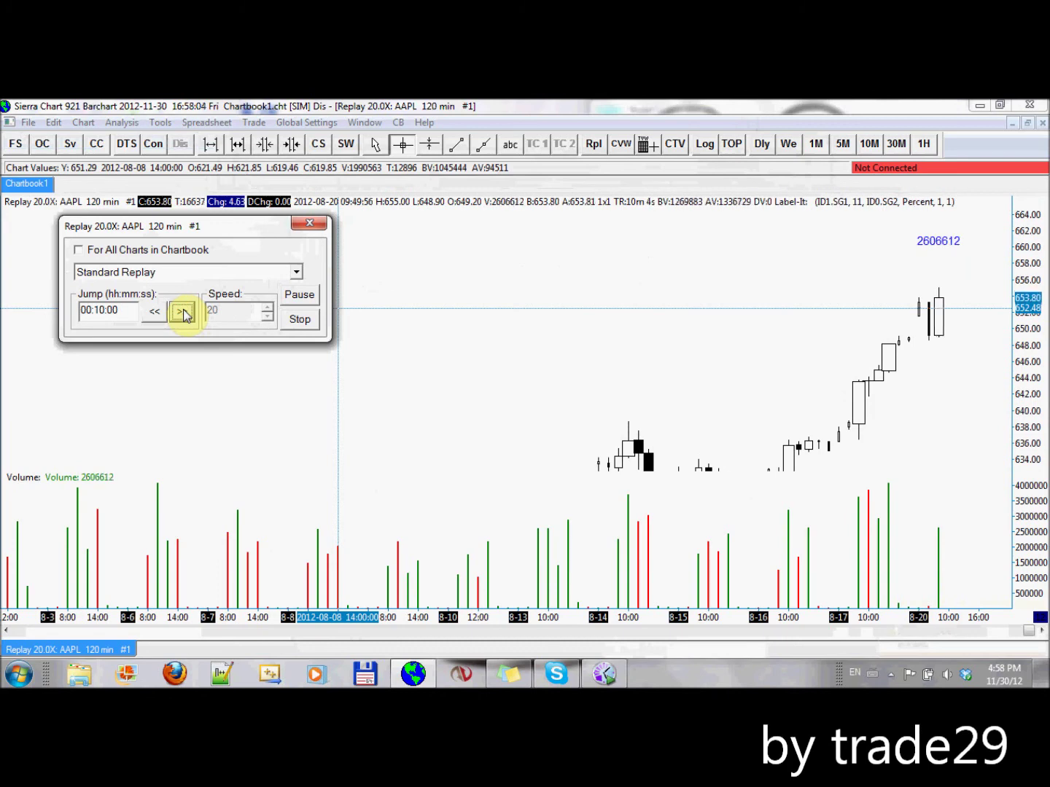